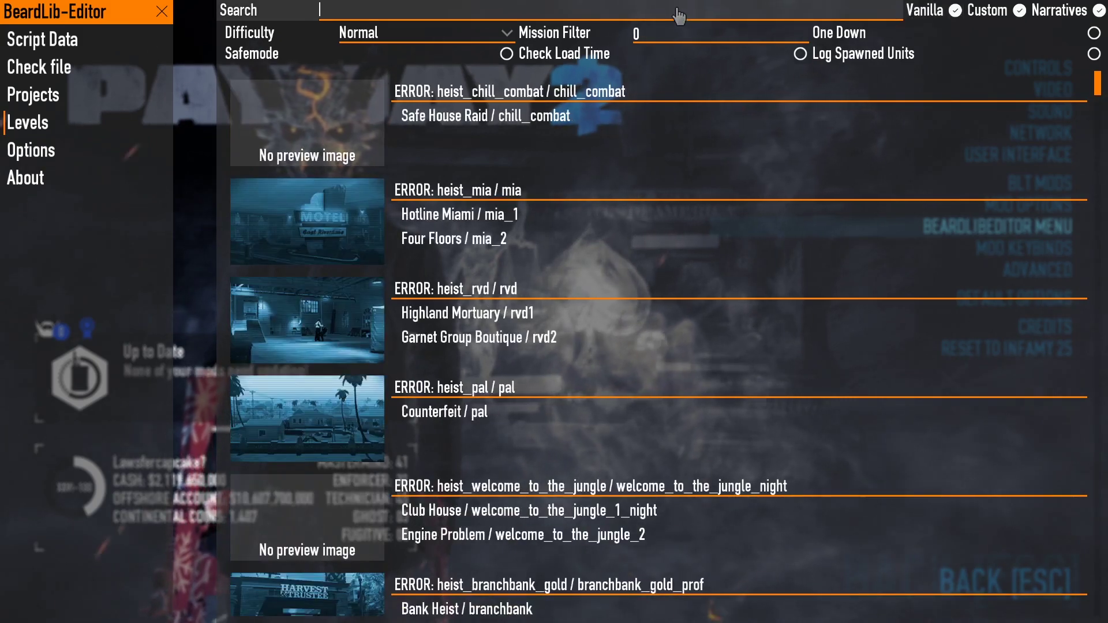
{"action": "type", "text": "Big"}
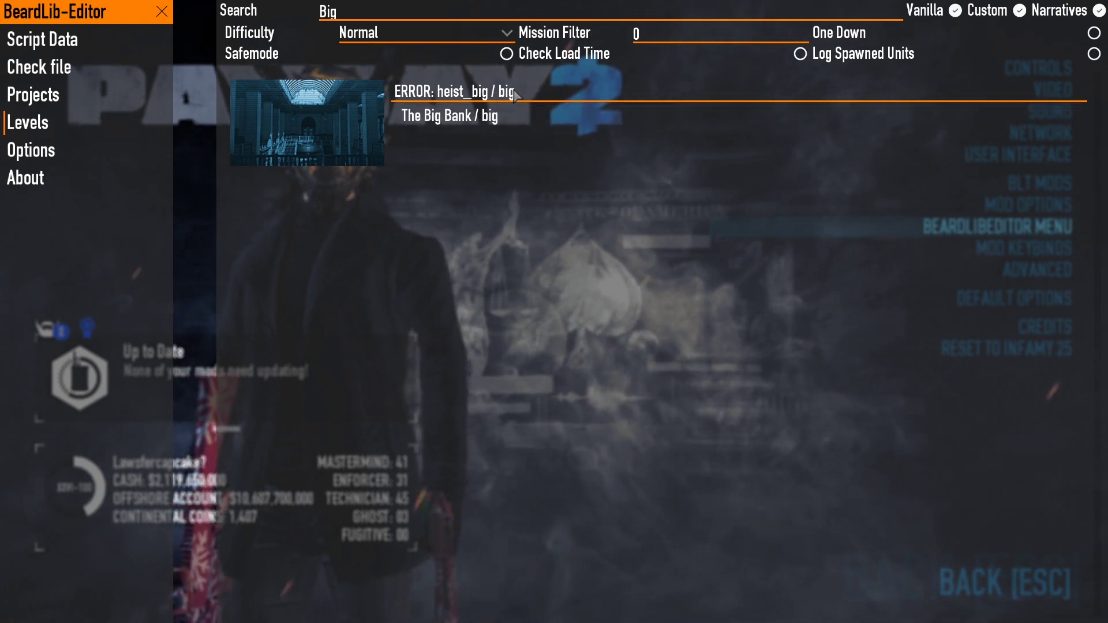
{"action": "key", "text": "BackSpace"}
{"action": "key", "text": "BackSpace"}
{"action": "key", "text": "BackSpace"}
{"action": "type", "text": "Wid"}
{"action": "key", "text": "BackSpace"}
{"action": "key", "text": "BackSpace"}
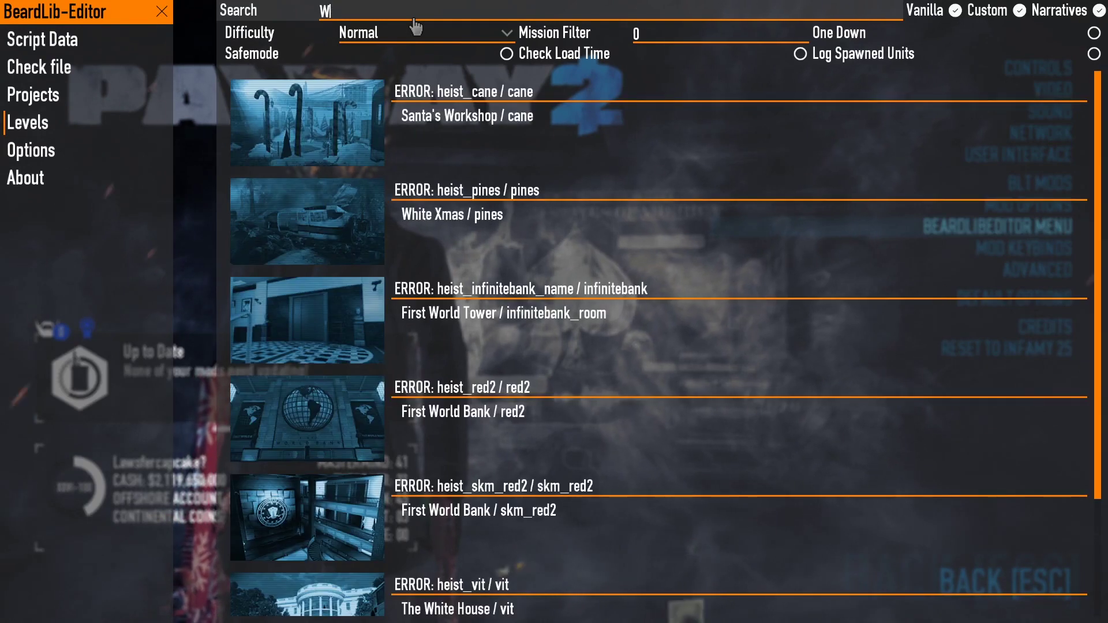
{"action": "key", "text": "BackSpace"}
{"action": "type", "text": "watch"}
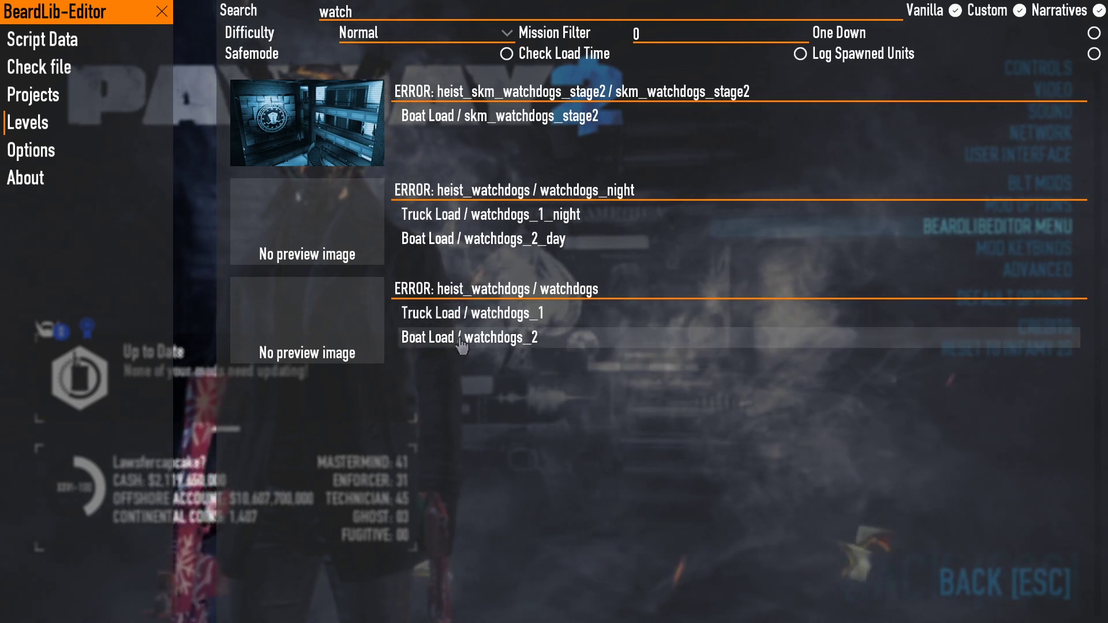
{"action": "left_click", "coordinate": [380, 17]}
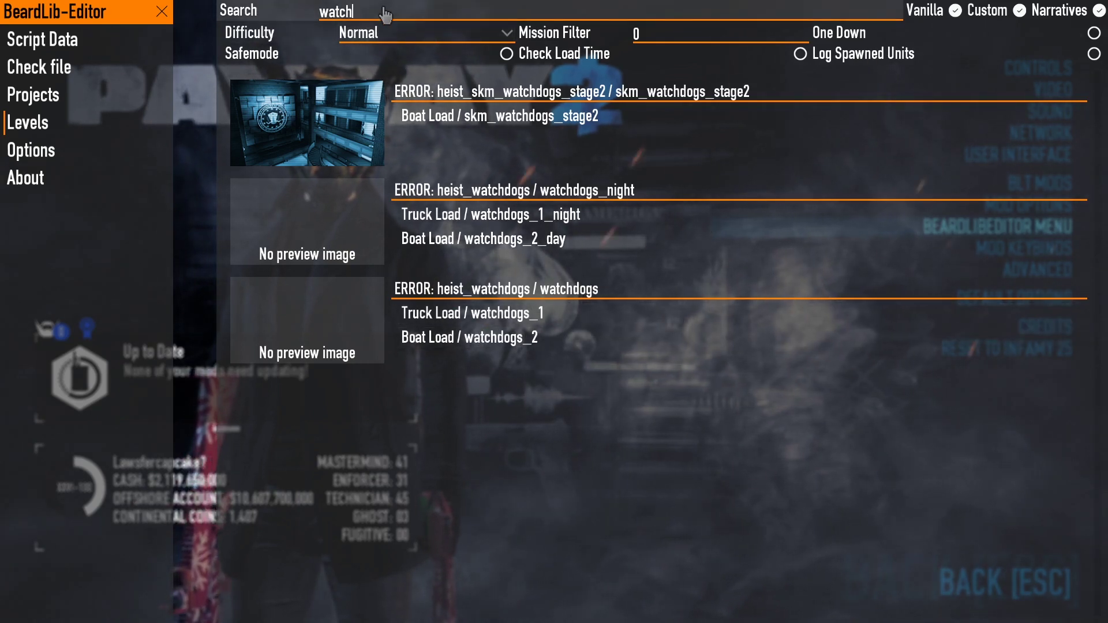
{"action": "key", "text": "BackSpace"}
{"action": "key", "text": "BackSpace"}
{"action": "key", "text": "BackSpace"}
{"action": "key", "text": "BackSpace"}
{"action": "key", "text": "BackSpace"}
{"action": "scroll", "coordinate": [524, 232], "scroll_direction": "down", "scroll_amount": 1}
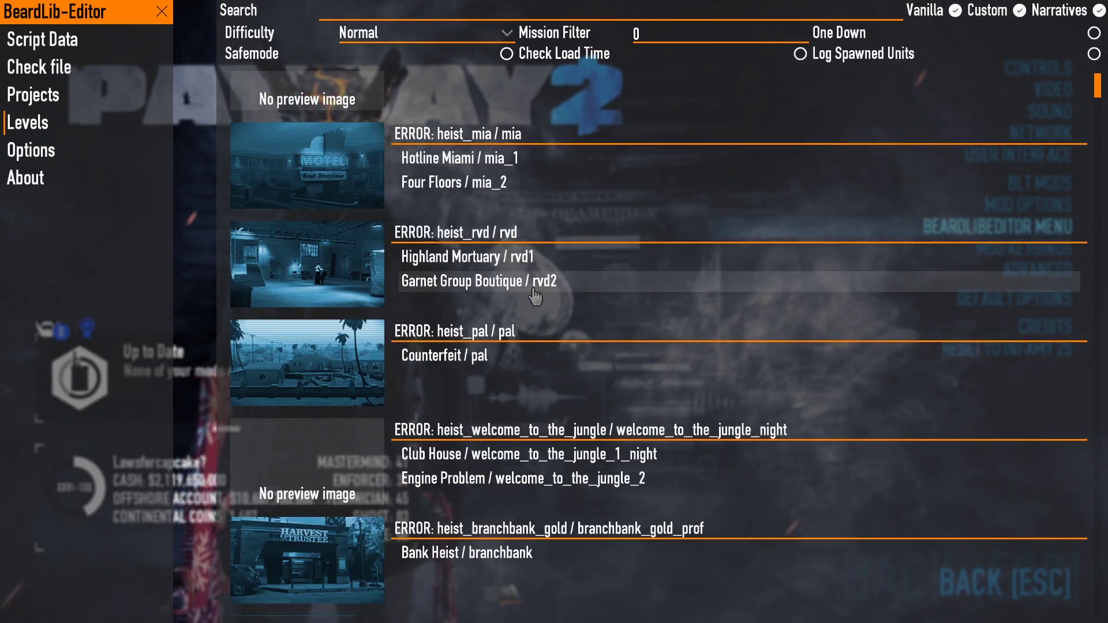
{"action": "scroll", "coordinate": [537, 438], "scroll_direction": "down", "scroll_amount": 4}
{"action": "scroll", "coordinate": [562, 465], "scroll_direction": "down", "scroll_amount": 5}
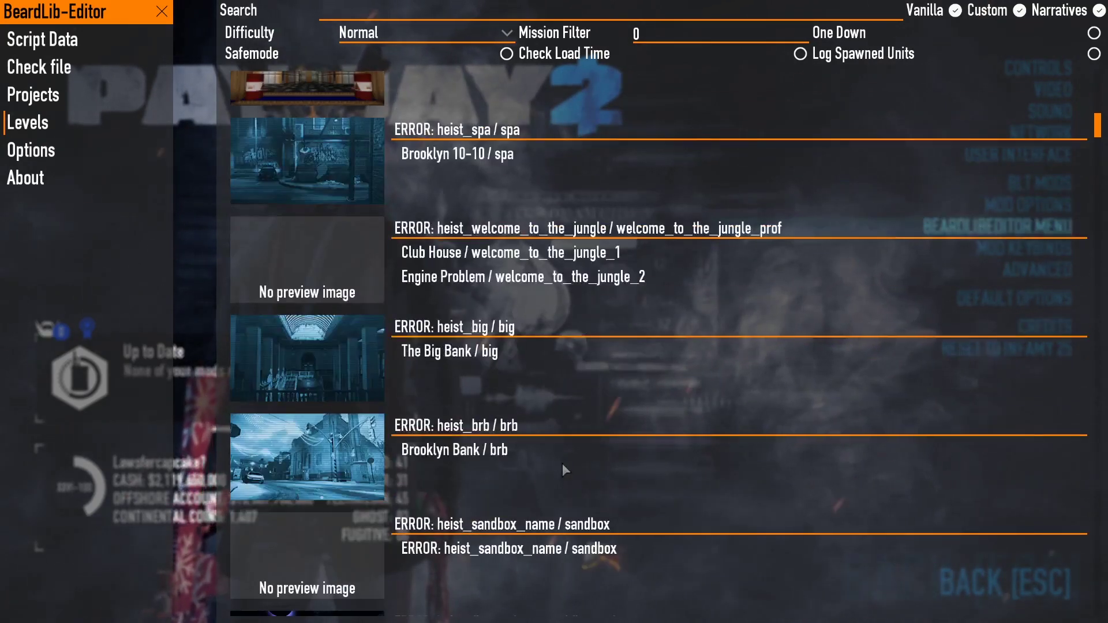
{"action": "scroll", "coordinate": [474, 328], "scroll_direction": "up", "scroll_amount": 10}
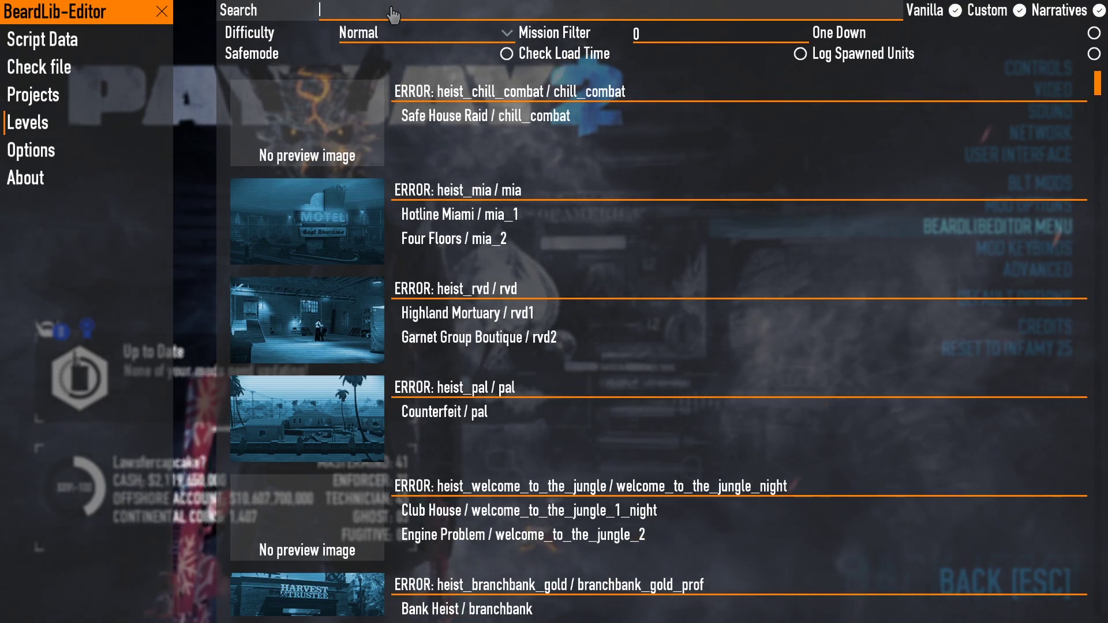
Step: Untick Vanilla in the level list, then open The Late Holiday Special project for editing
{"action": "left_click", "coordinate": [931, 18]}
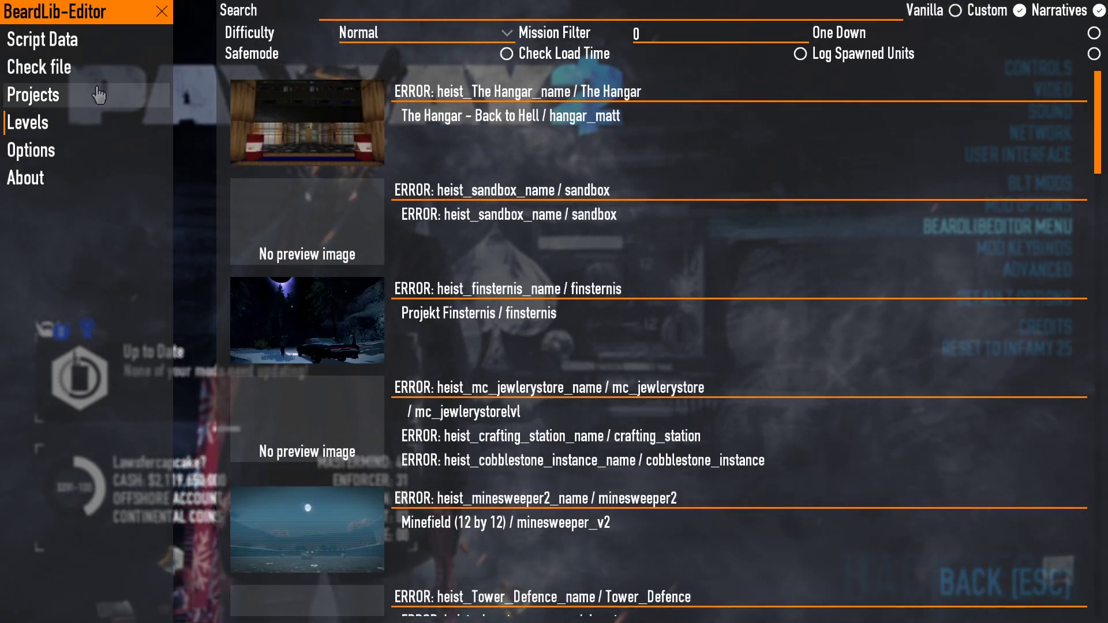
{"action": "left_click", "coordinate": [33, 95]}
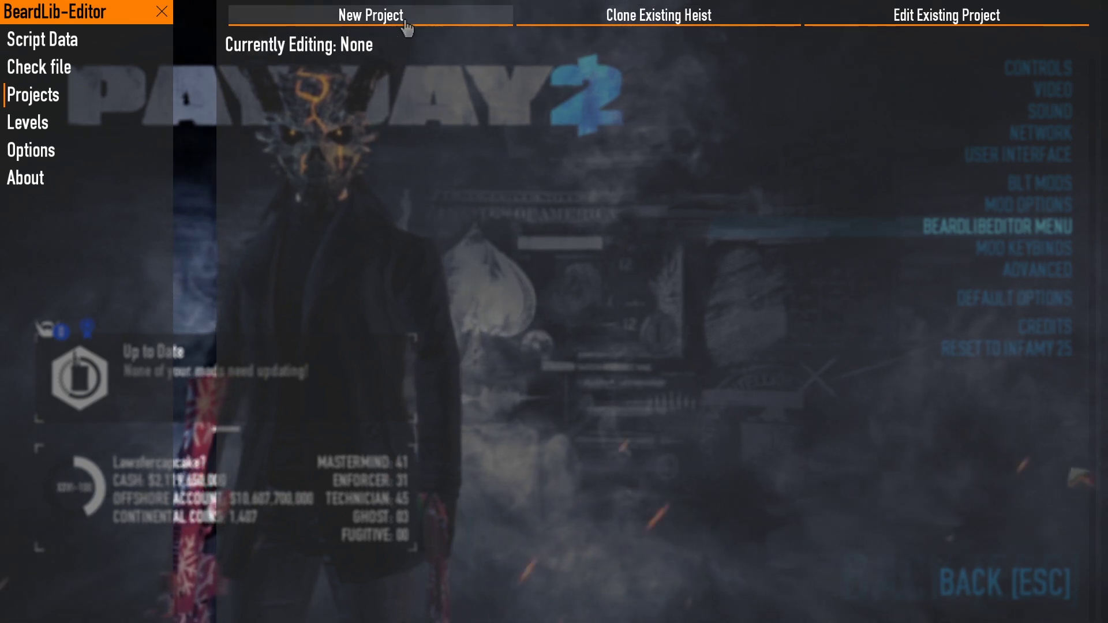
{"action": "left_click", "coordinate": [929, 17]}
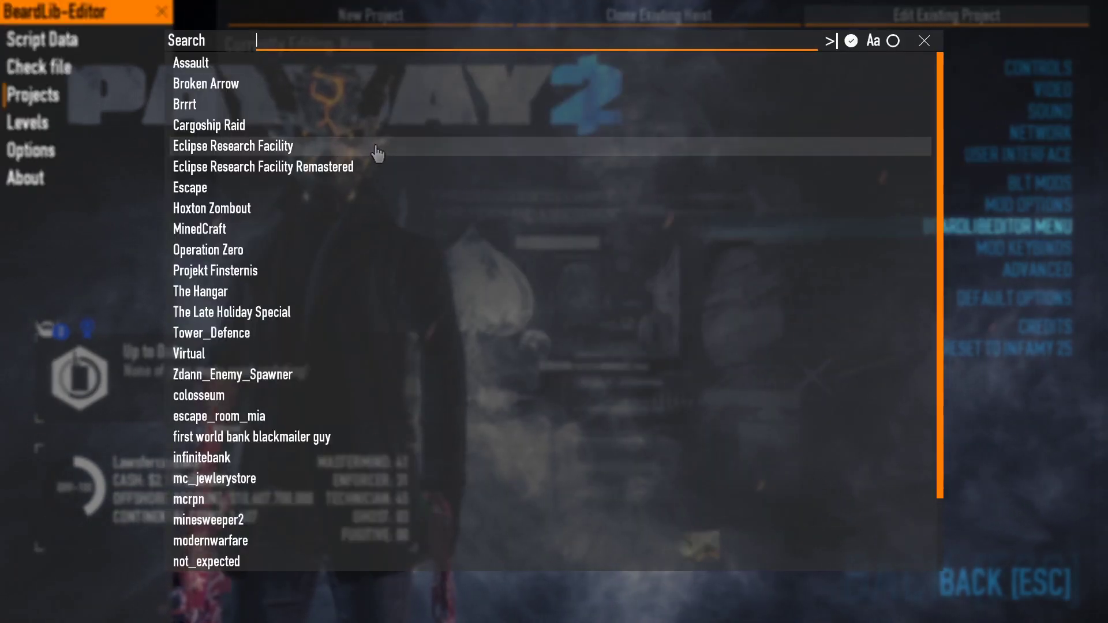
{"action": "scroll", "coordinate": [351, 146], "scroll_direction": "down", "scroll_amount": 3}
{"action": "scroll", "coordinate": [351, 144], "scroll_direction": "up", "scroll_amount": 3}
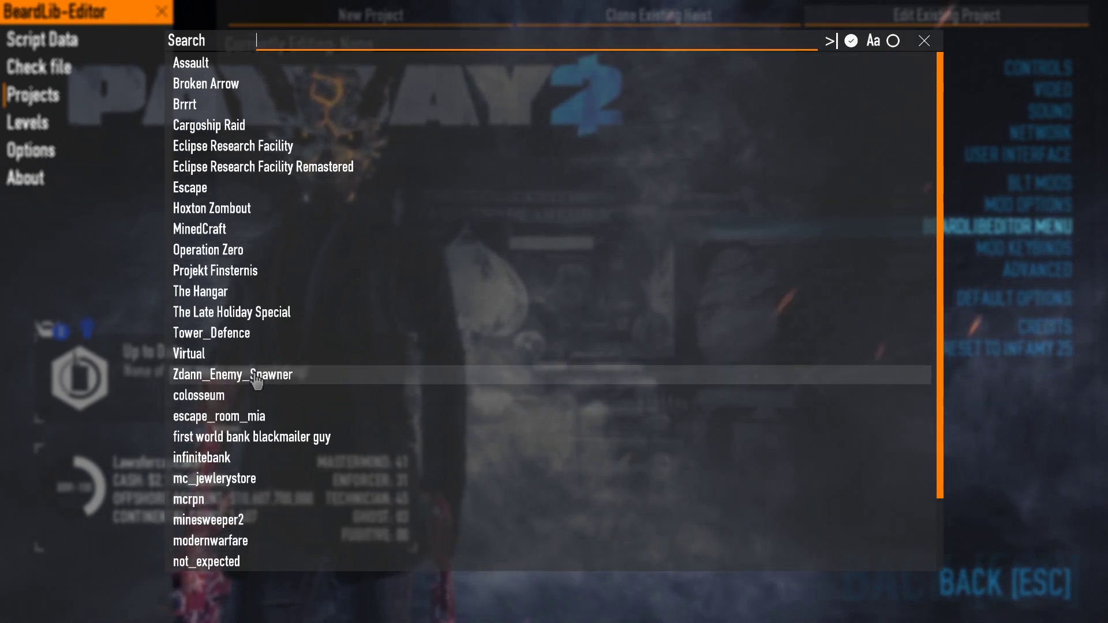
{"action": "left_click", "coordinate": [240, 315]}
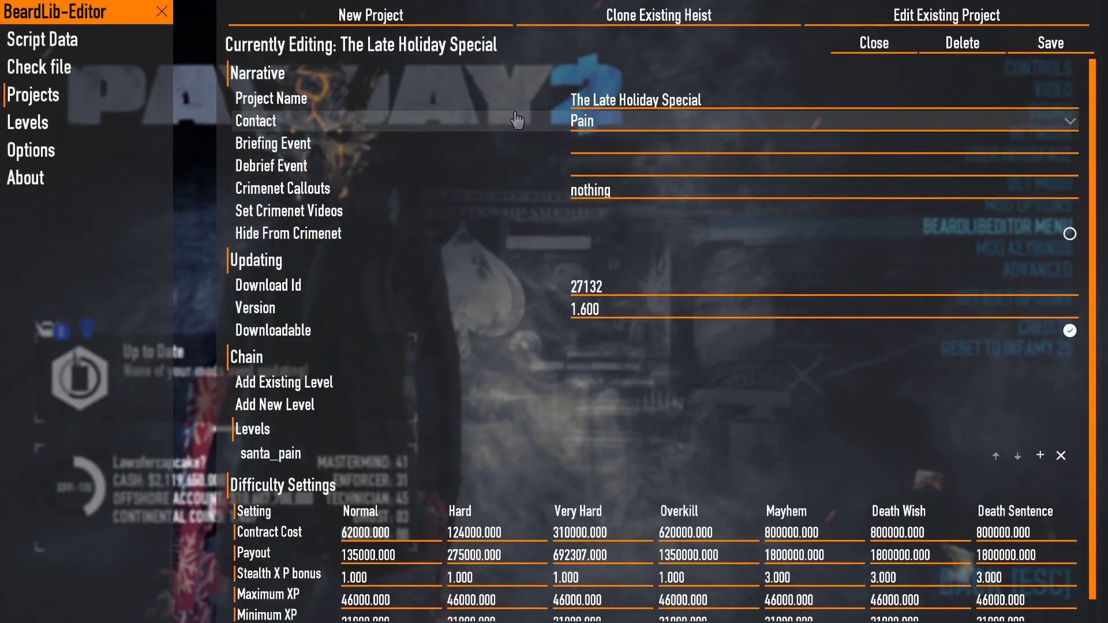
Step: Close The Late Holiday Special project and browse the list of heists available for cloning
{"action": "left_click", "coordinate": [874, 42]}
{"action": "left_click", "coordinate": [586, 23]}
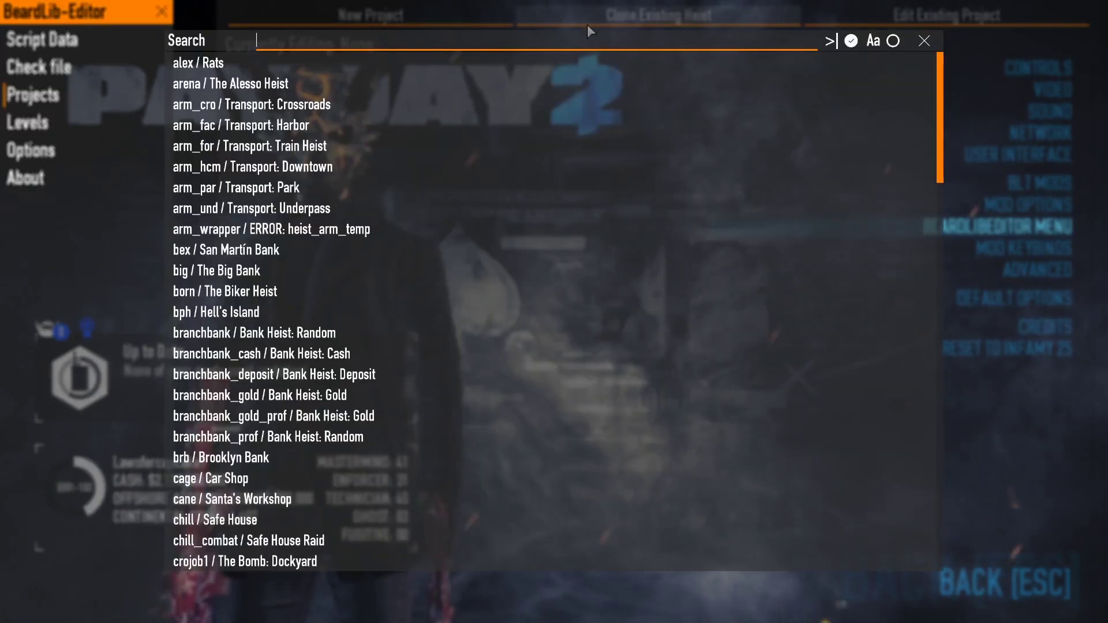
{"action": "scroll", "coordinate": [307, 109], "scroll_direction": "down", "scroll_amount": 20}
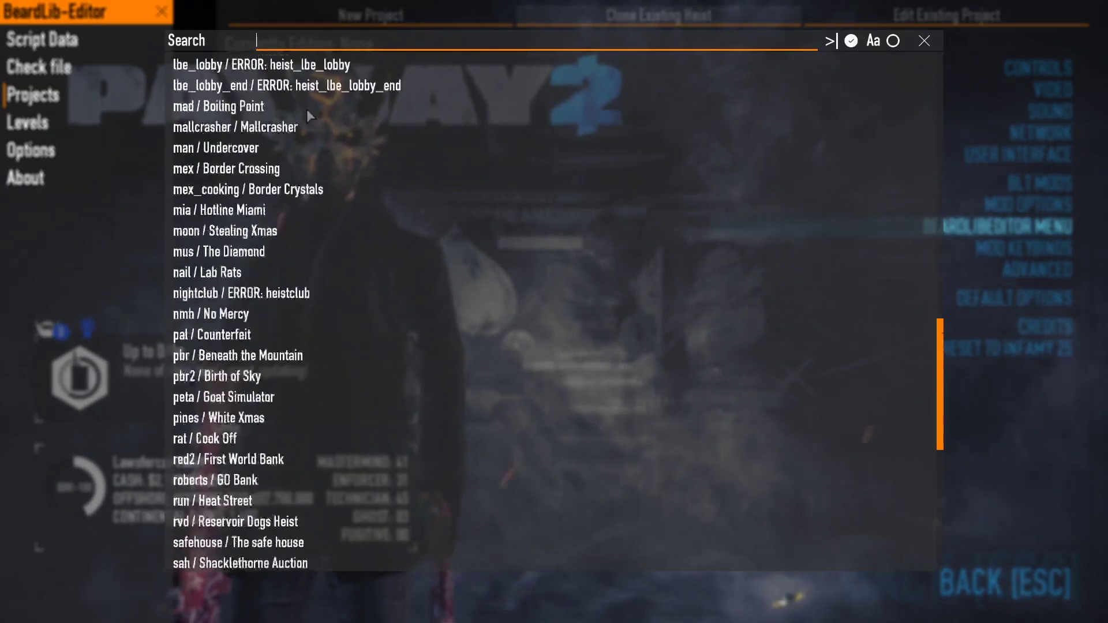
{"action": "scroll", "coordinate": [283, 130], "scroll_direction": "up", "scroll_amount": 20}
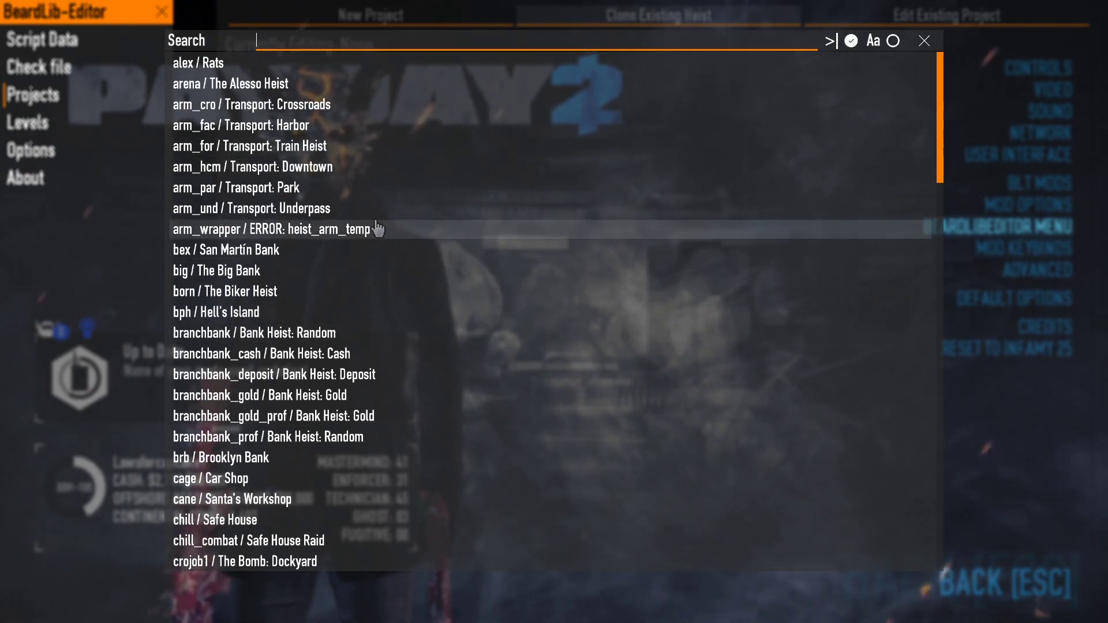
{"action": "left_click", "coordinate": [636, 24]}
Step: Visit the level list, return to Projects and start a new project
{"action": "left_click", "coordinate": [58, 127]}
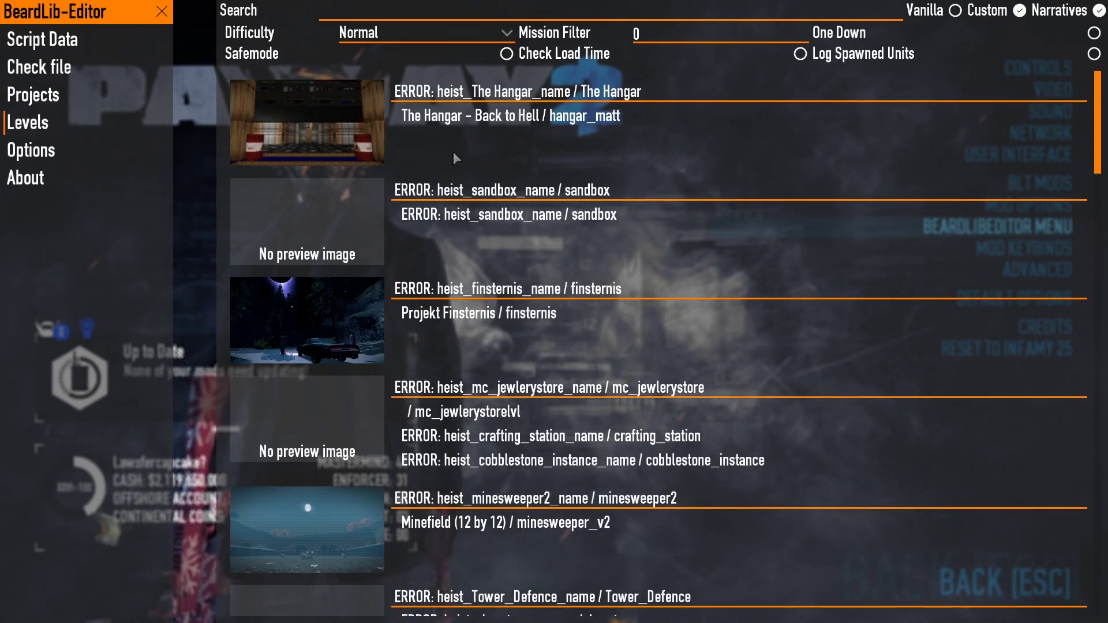
{"action": "left_click", "coordinate": [33, 94]}
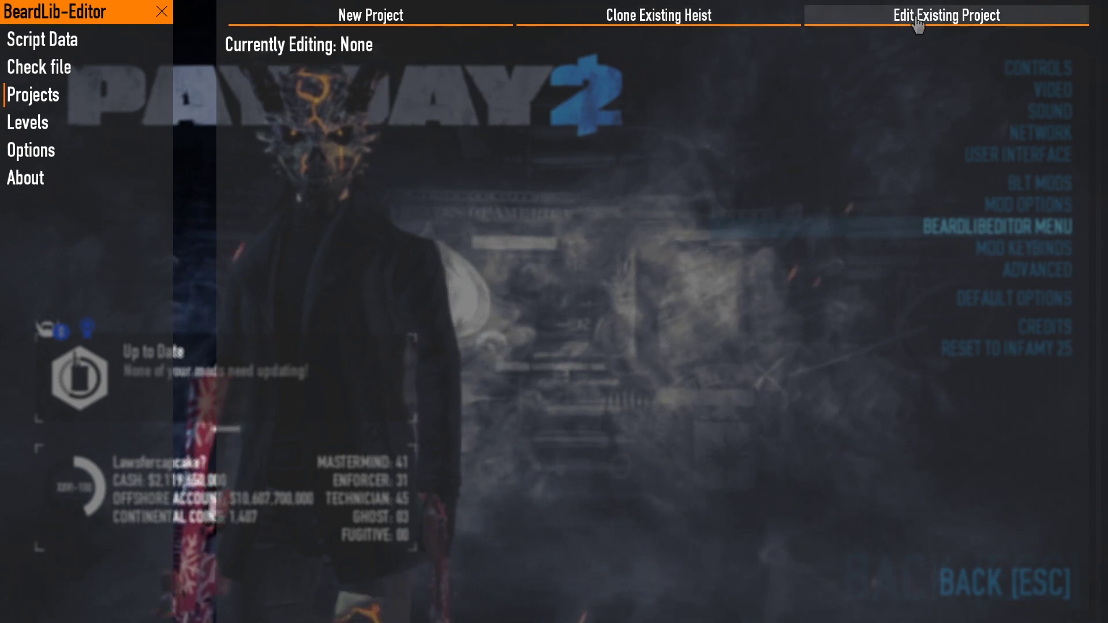
{"action": "left_click", "coordinate": [363, 15]}
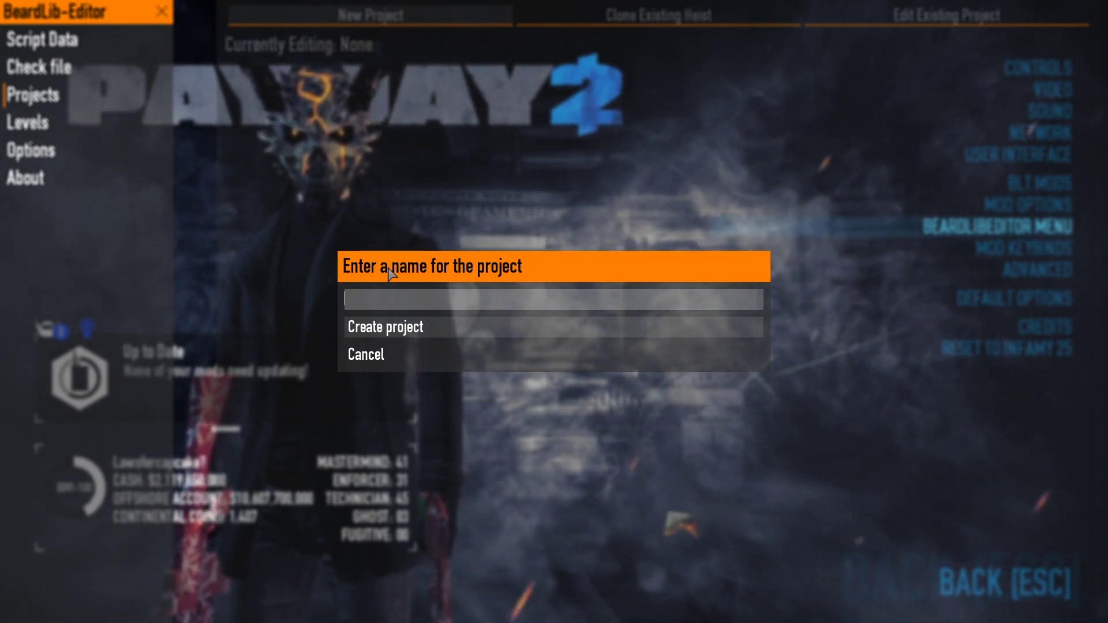
Step: Create a project named test_video, declining to add a level for now
{"action": "type", "text": "TEST_"}
{"action": "key", "text": "BackSpace"}
{"action": "key", "text": "BackSpace"}
{"action": "key", "text": "BackSpace"}
{"action": "key", "text": "BackSpace"}
{"action": "key", "text": "BackSpace"}
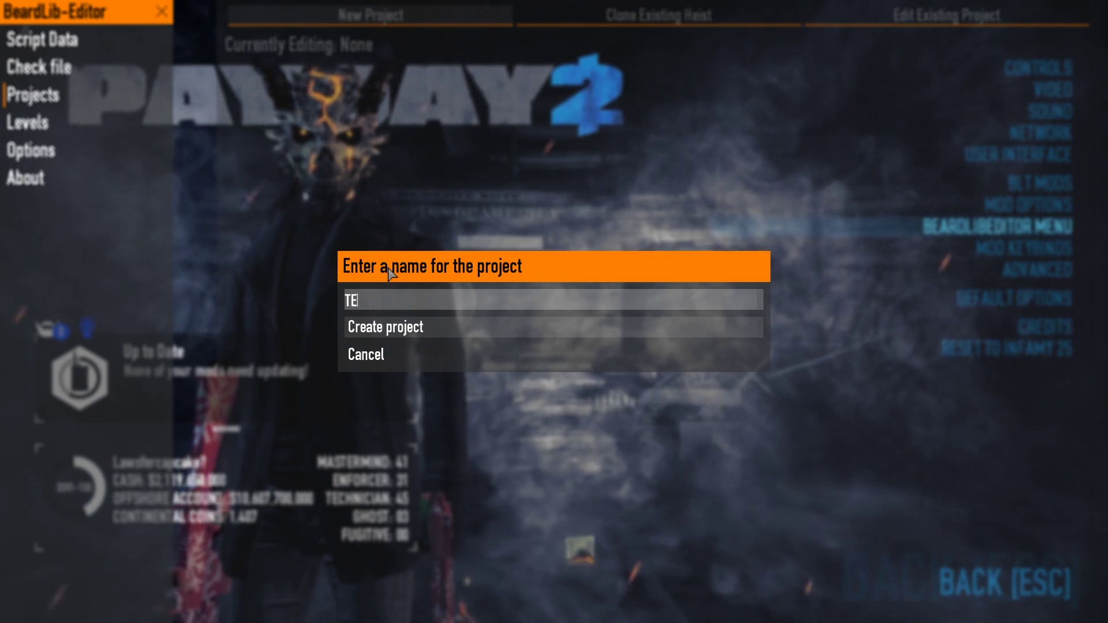
{"action": "type", "text": "test_video"}
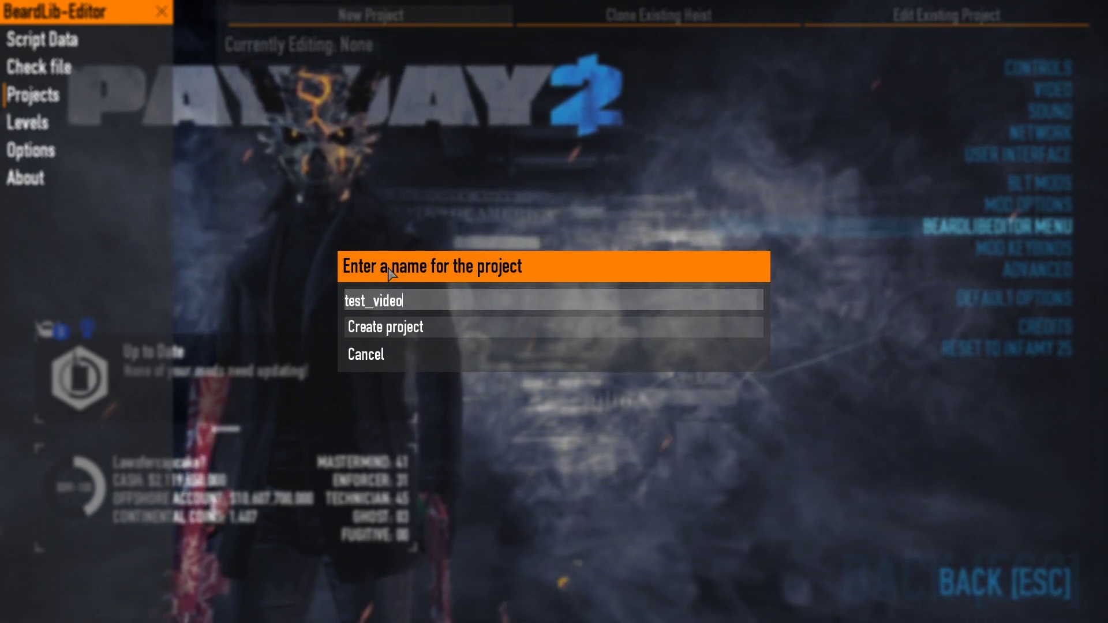
{"action": "left_click", "coordinate": [403, 327]}
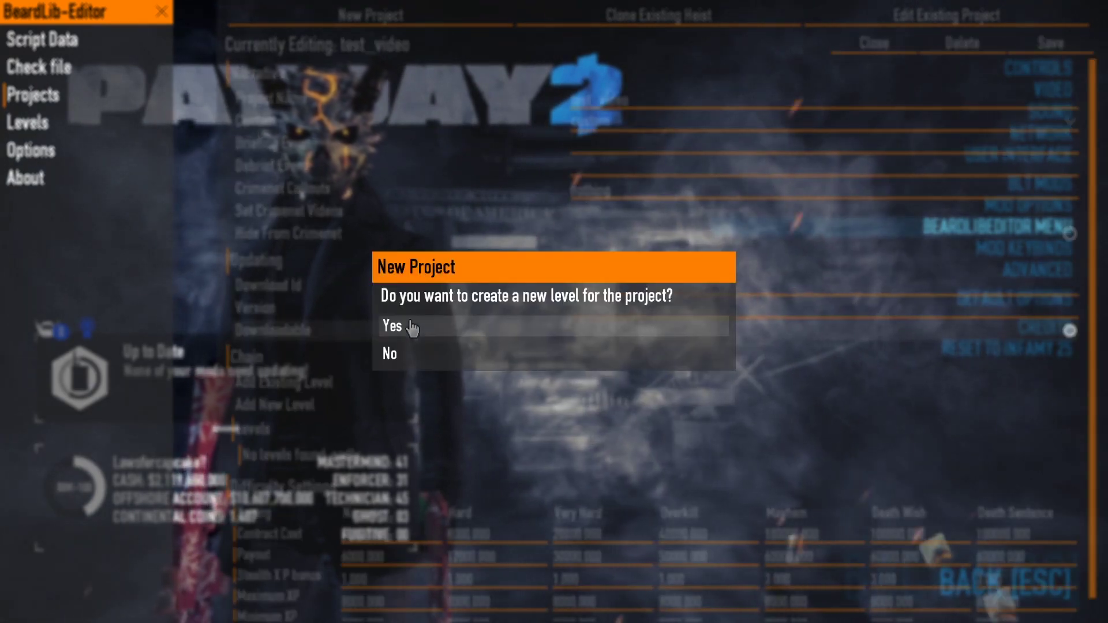
{"action": "left_click", "coordinate": [392, 354]}
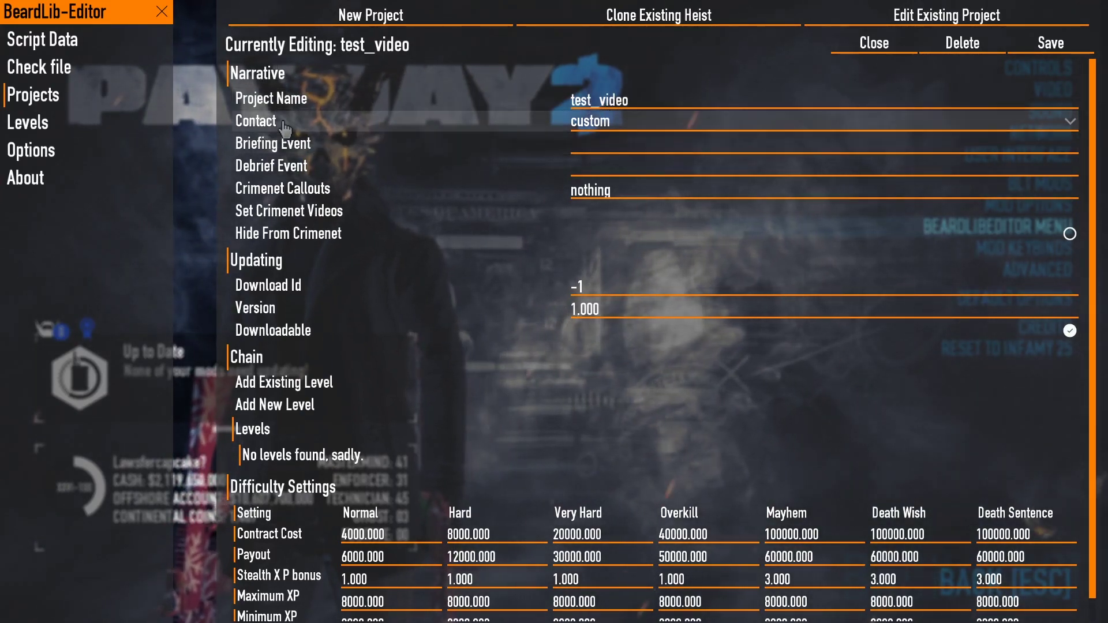
{"action": "left_click", "coordinate": [616, 123]}
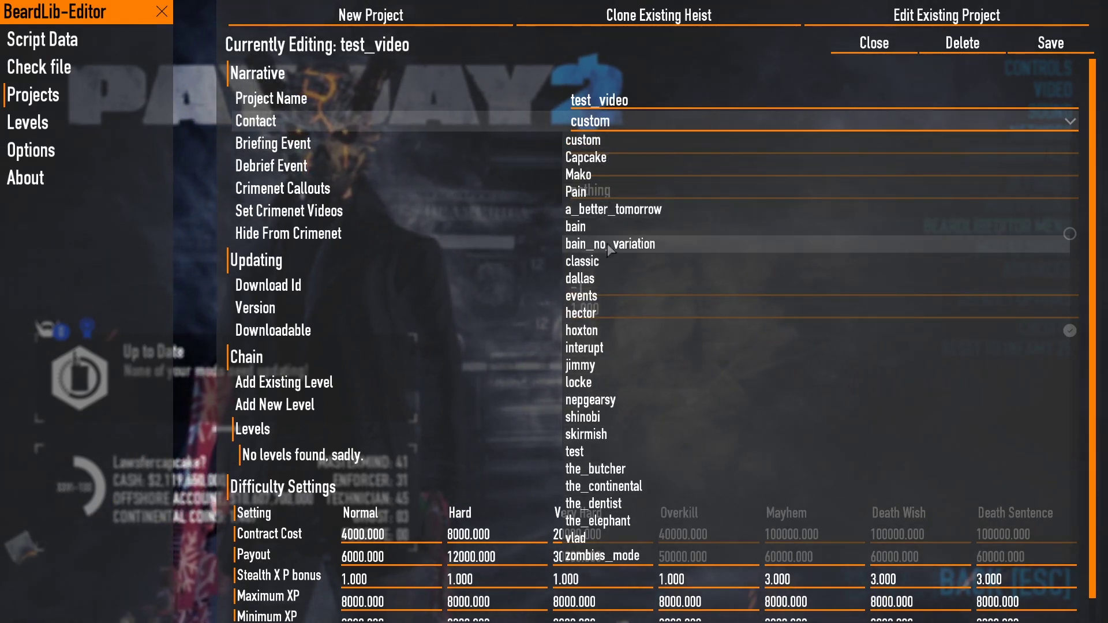
{"action": "left_click", "coordinate": [435, 80]}
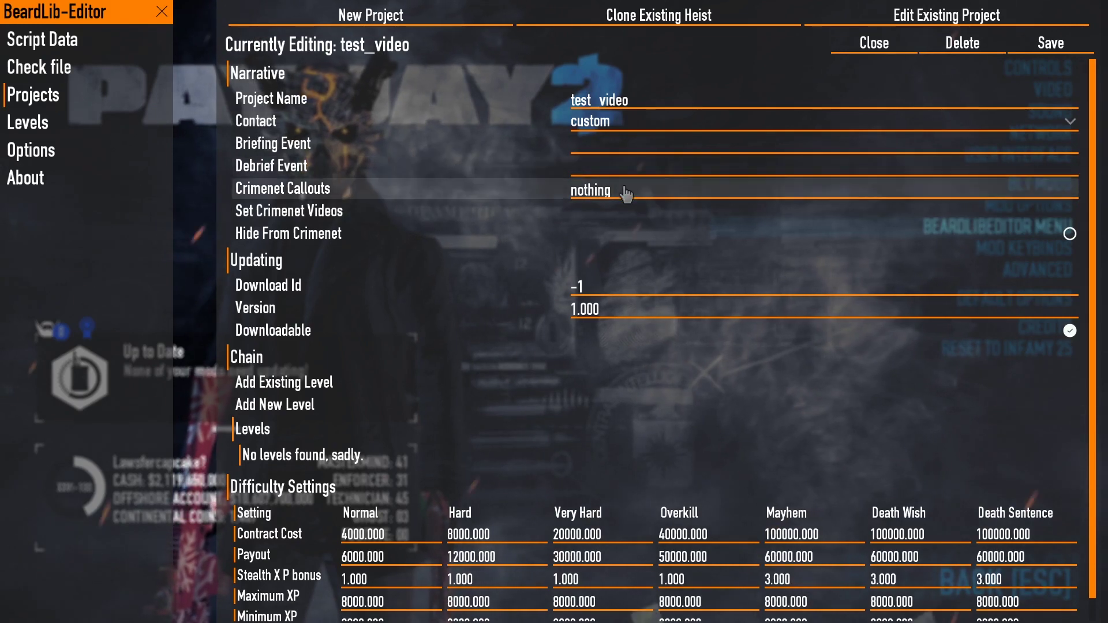
{"action": "left_click", "coordinate": [498, 209]}
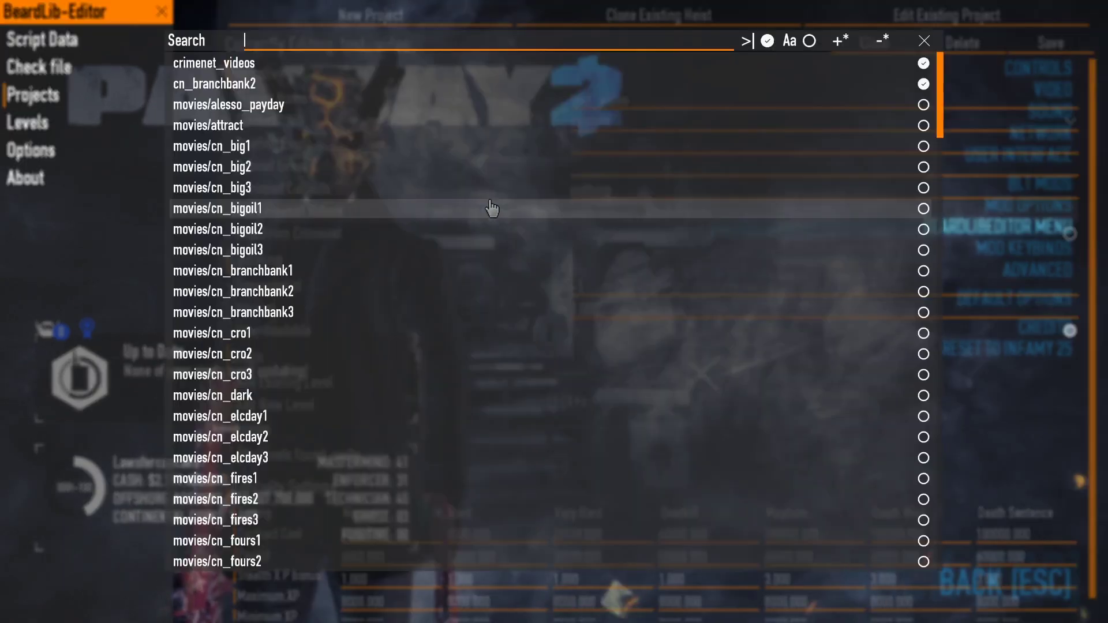
{"action": "left_click", "coordinate": [878, 37]}
{"action": "left_click", "coordinate": [352, 211]}
{"action": "scroll", "coordinate": [341, 210], "scroll_direction": "down", "scroll_amount": 8}
{"action": "scroll", "coordinate": [341, 227], "scroll_direction": "up", "scroll_amount": 8}
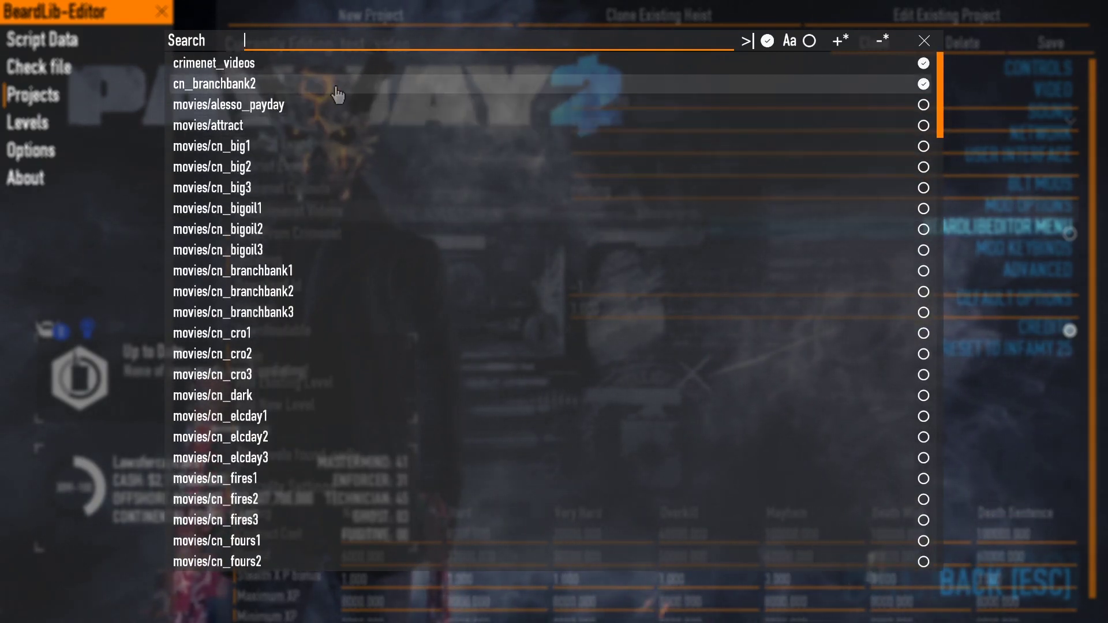
{"action": "left_click", "coordinate": [924, 42]}
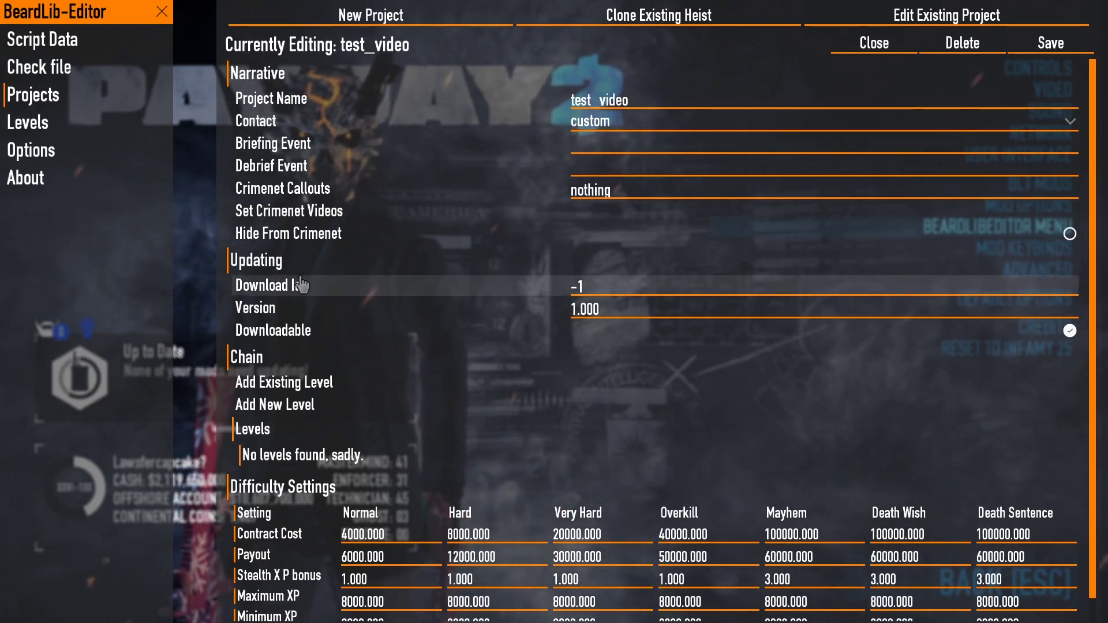
{"action": "scroll", "coordinate": [285, 328], "scroll_direction": "down", "scroll_amount": 1}
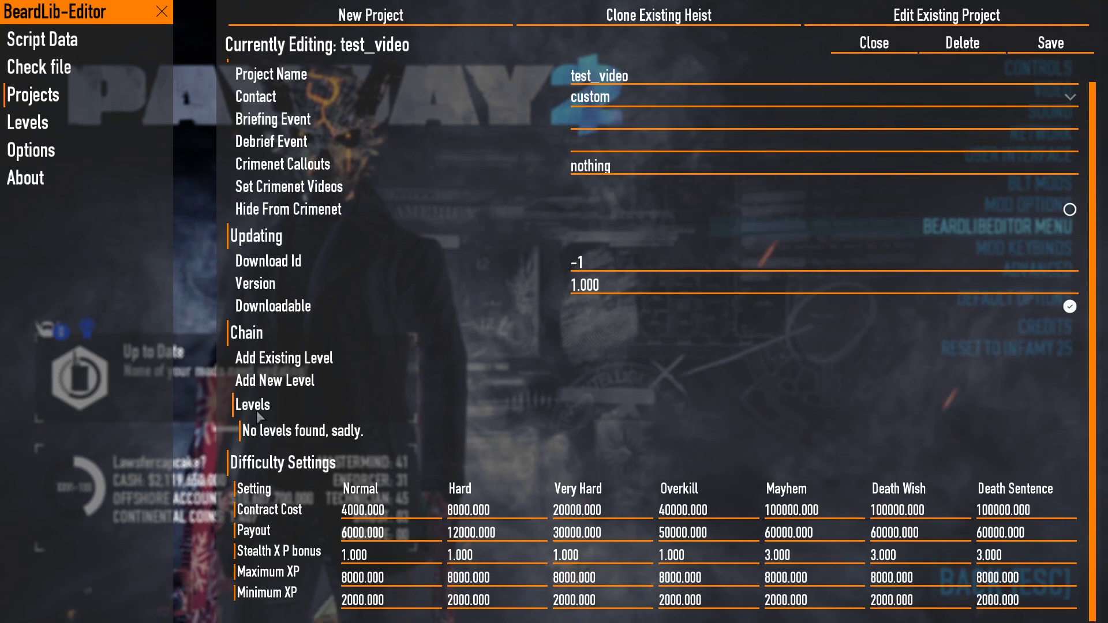
Step: Add a new level to the project and rename it from test_map to tutorial_map
{"action": "left_click", "coordinate": [301, 381]}
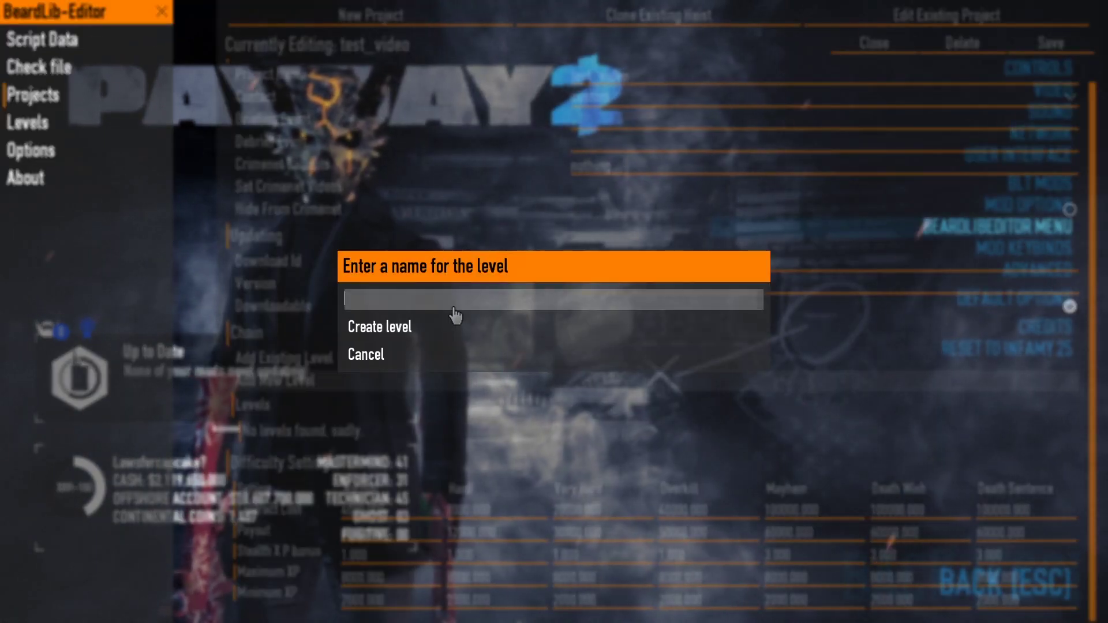
{"action": "type", "text": "test_v"}
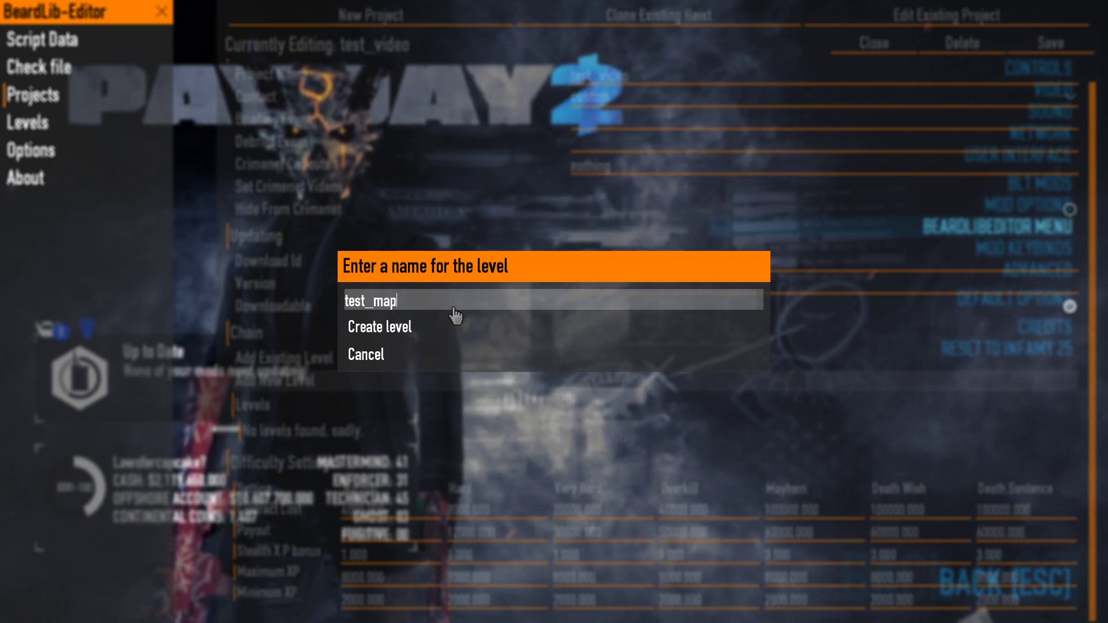
{"action": "left_click", "coordinate": [368, 300]}
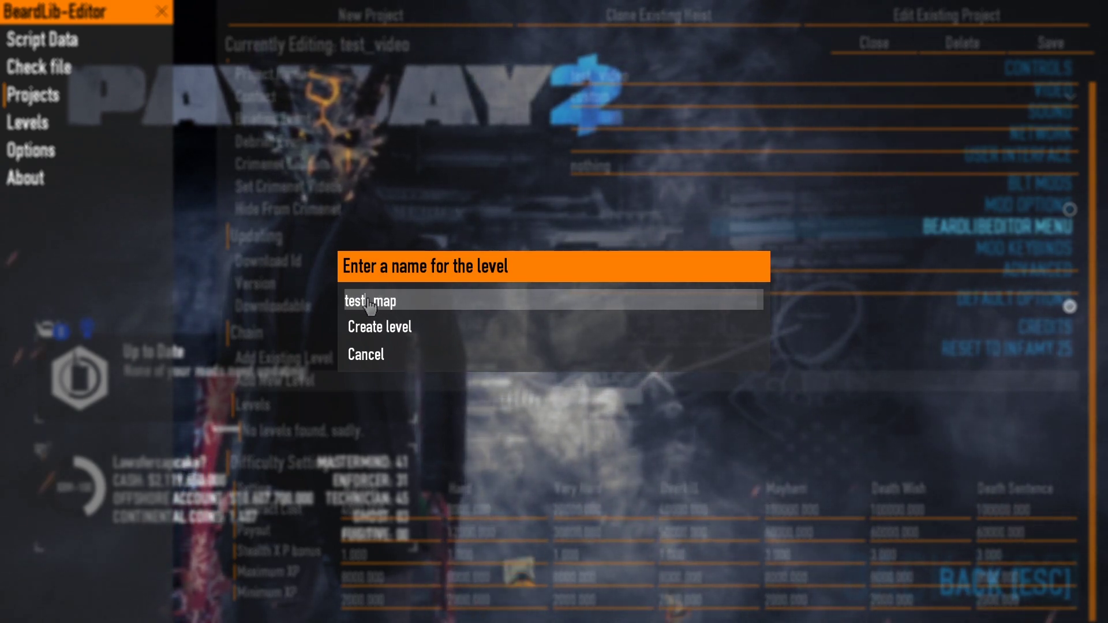
{"action": "key", "text": "BackSpace"}
{"action": "key", "text": "BackSpace"}
{"action": "key", "text": "BackSpace"}
{"action": "type", "text": "uto"}
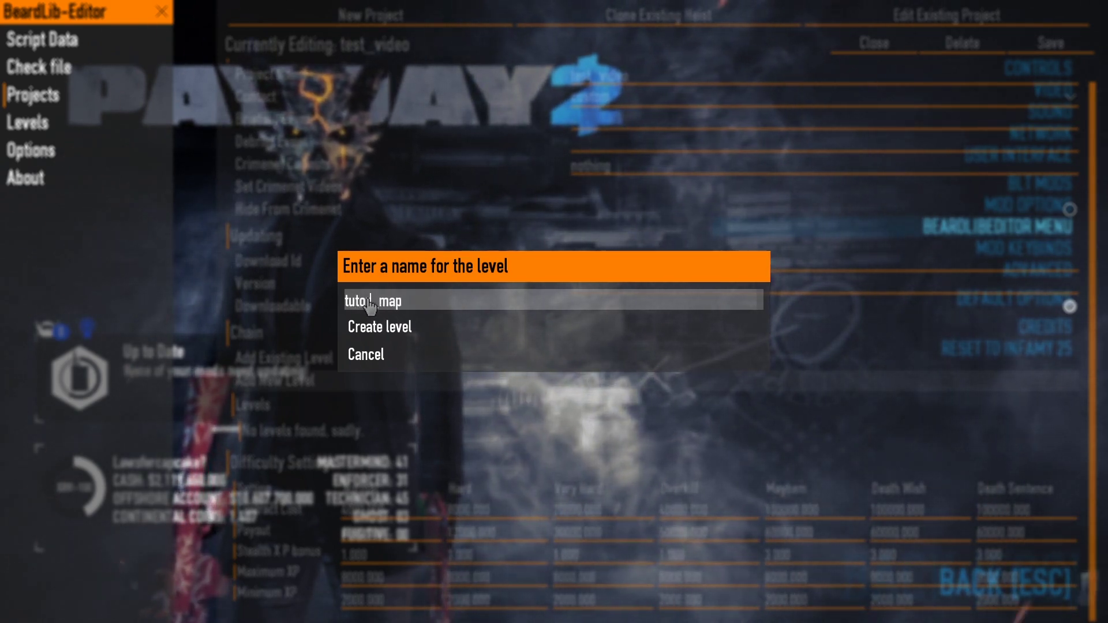
{"action": "type", "text": "rial"}
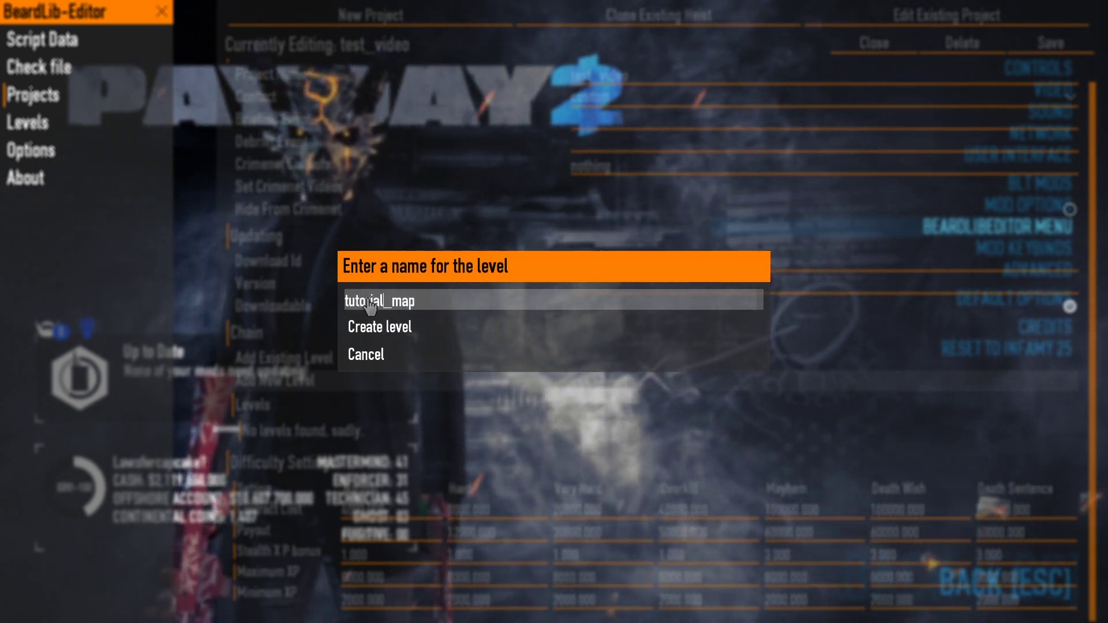
{"action": "left_click", "coordinate": [404, 335]}
Step: Create the tutorial_map level, then inspect its Ghost Bonus value and mission-assets list
{"action": "left_click", "coordinate": [254, 424]}
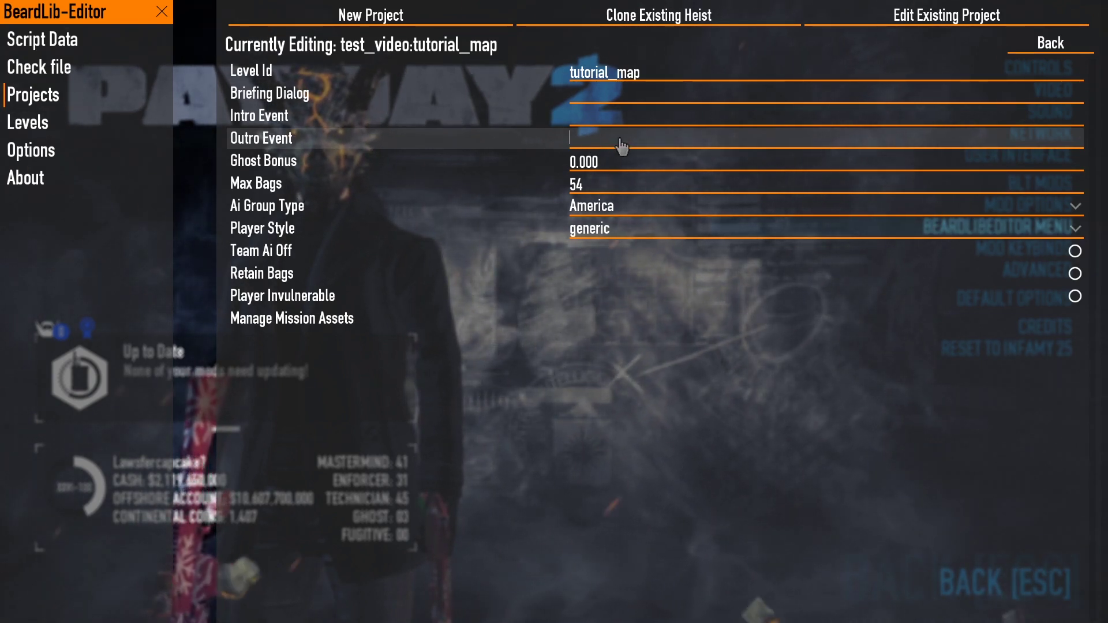
{"action": "left_click", "coordinate": [606, 169]}
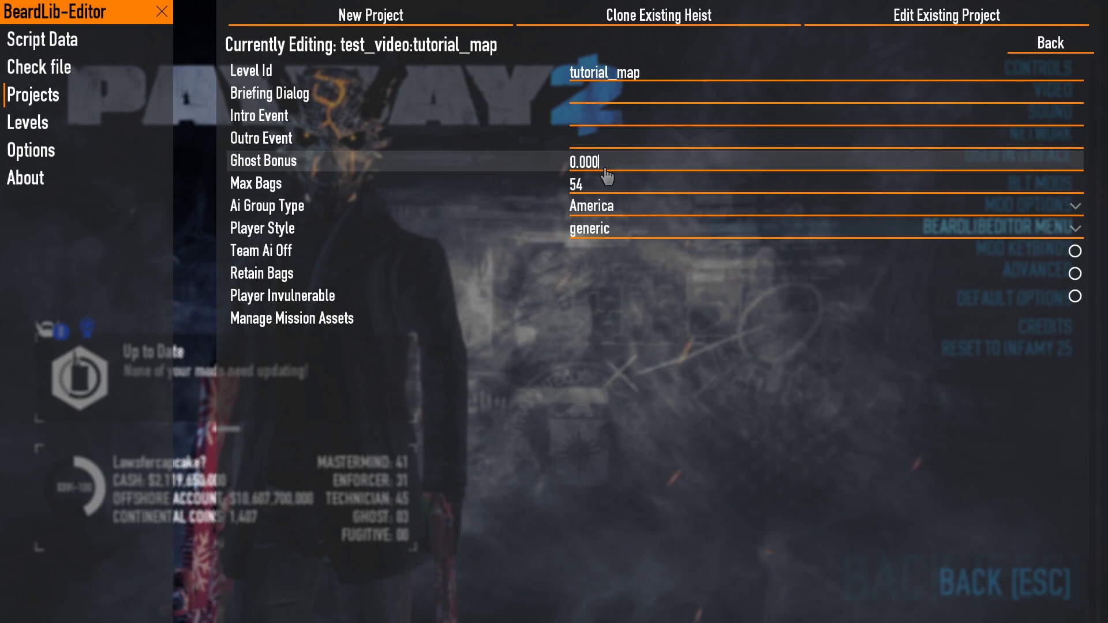
{"action": "left_click_drag", "start_coordinate": [603, 167], "coordinate": [594, 168]}
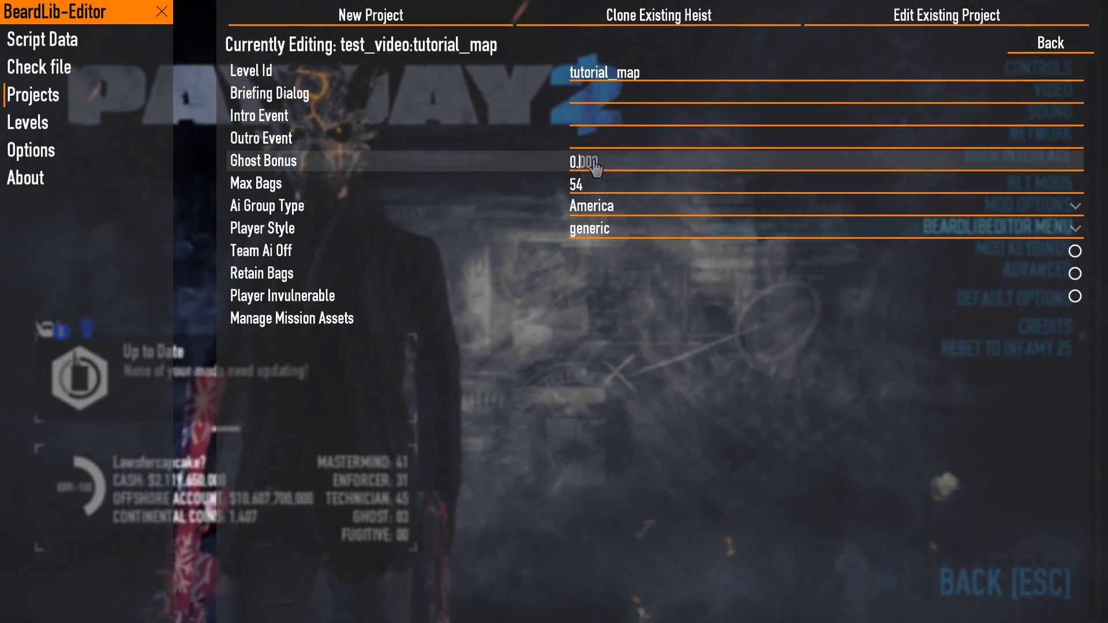
{"action": "left_click", "coordinate": [485, 319]}
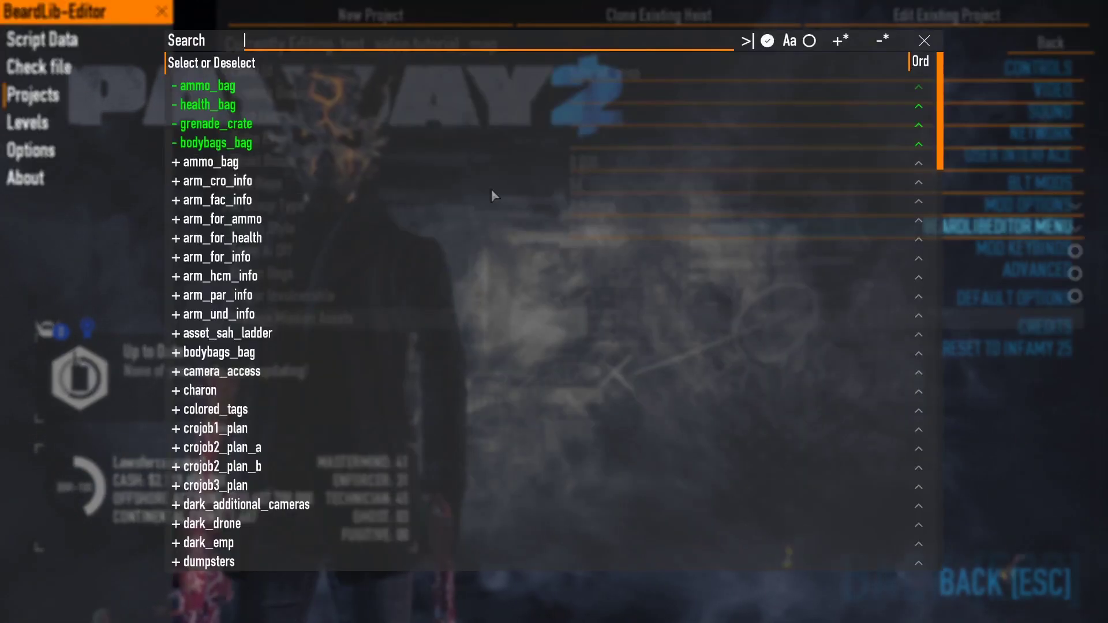
{"action": "left_click", "coordinate": [926, 41]}
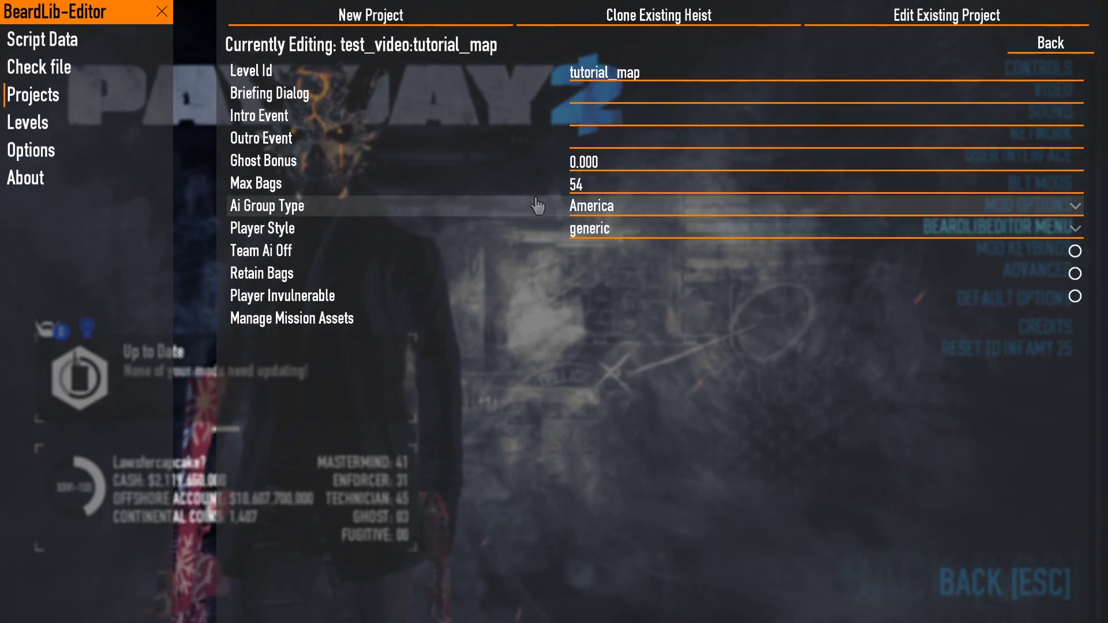
Step: Keep Ai Group Type America and Player Style generic, and enable Team Ai Off
{"action": "left_click", "coordinate": [622, 209]}
{"action": "left_click", "coordinate": [576, 209]}
{"action": "left_click", "coordinate": [664, 206]}
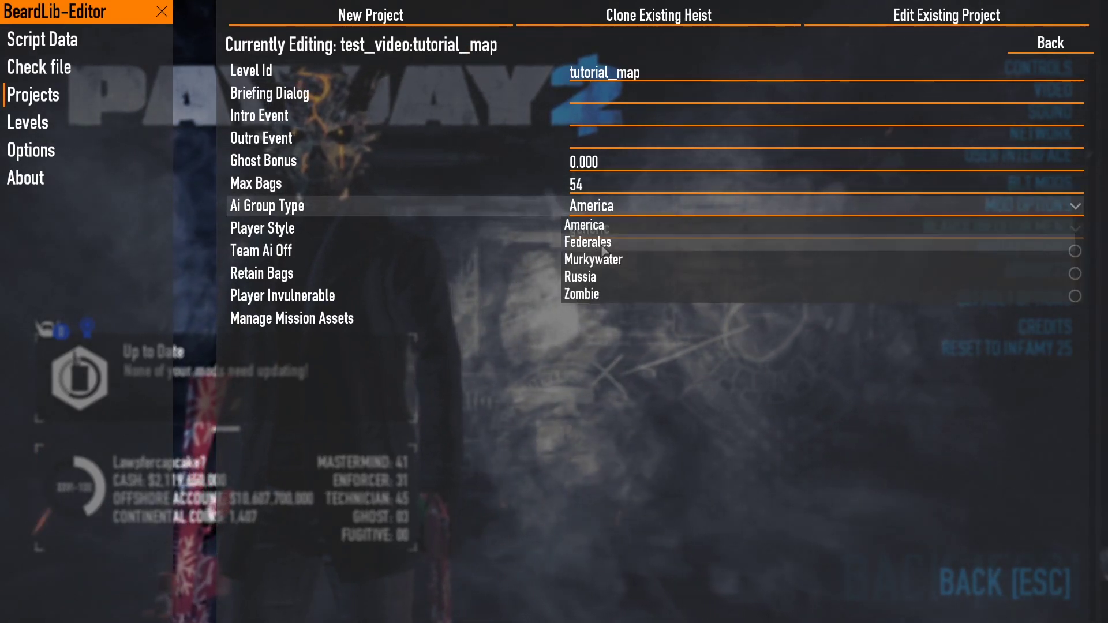
{"action": "left_click", "coordinate": [593, 226]}
{"action": "left_click", "coordinate": [642, 230]}
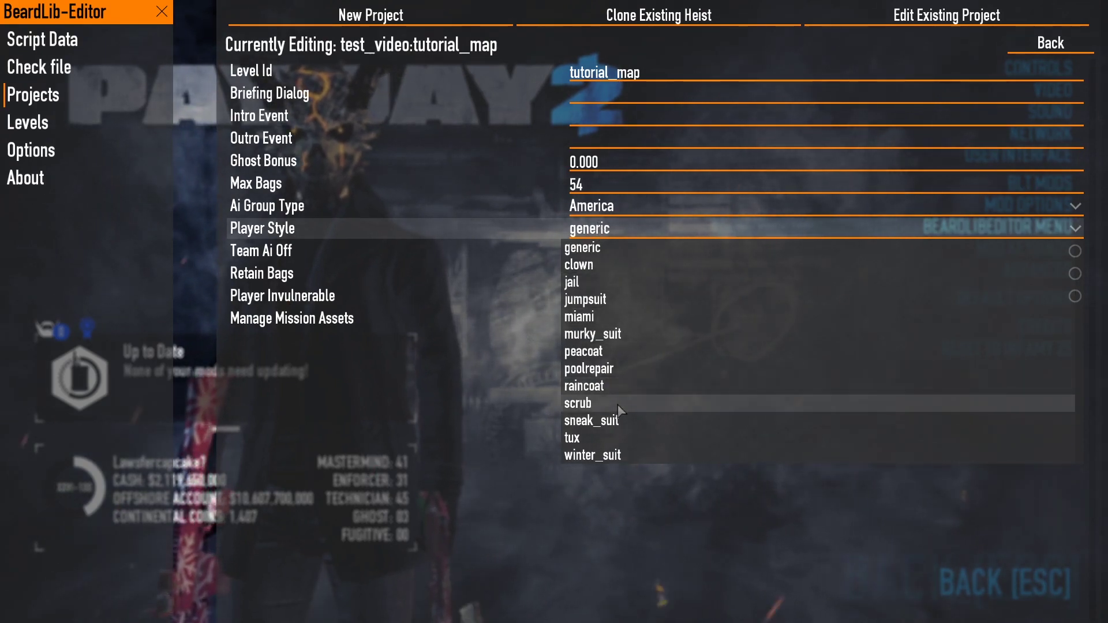
{"action": "left_click", "coordinate": [407, 469]}
{"action": "left_click", "coordinate": [859, 258]}
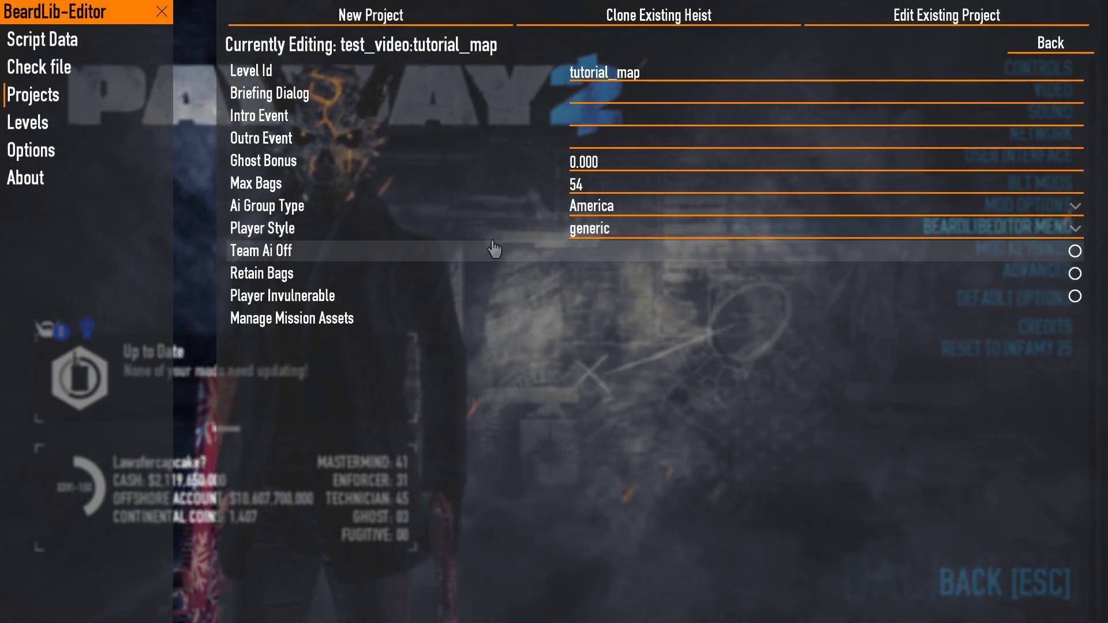
{"action": "left_click", "coordinate": [1058, 254]}
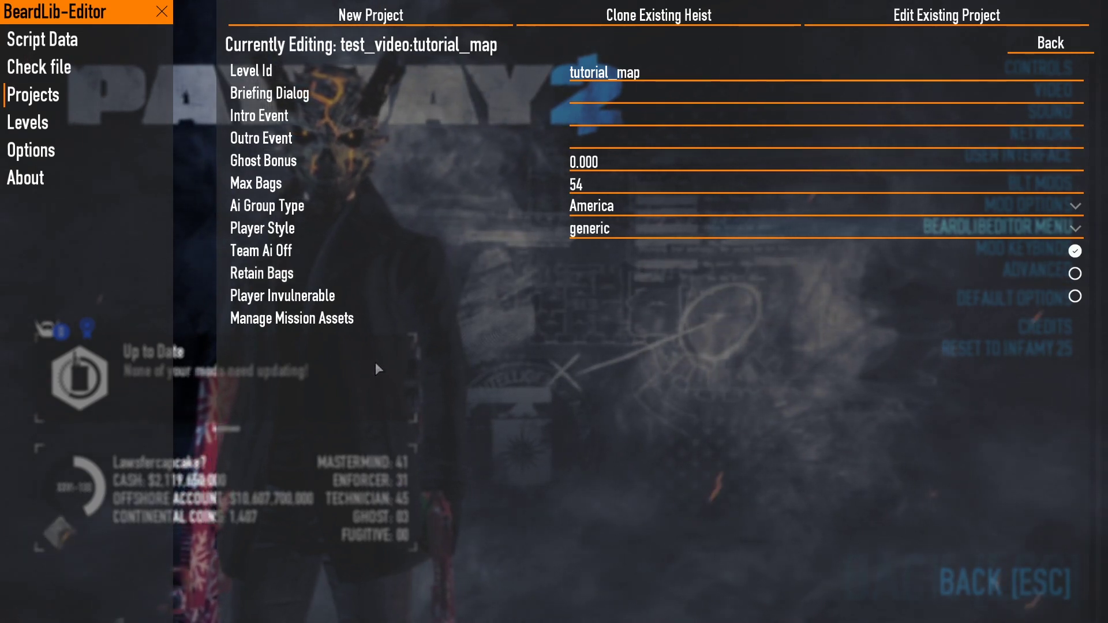
Step: Remove ammo_bag, health_bag, grenade_crate and bodybags_bag from mission assets, then save test_video
{"action": "left_click", "coordinate": [290, 321]}
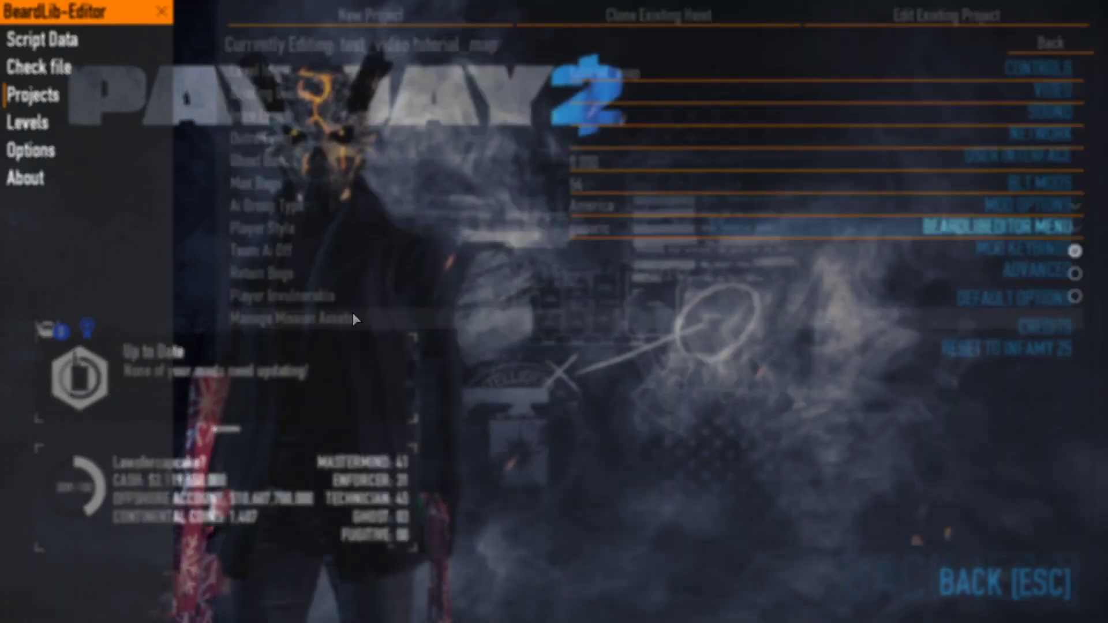
{"action": "scroll", "coordinate": [253, 242], "scroll_direction": "down", "scroll_amount": 3}
{"action": "scroll", "coordinate": [253, 242], "scroll_direction": "up", "scroll_amount": 3}
{"action": "left_click", "coordinate": [208, 142]}
{"action": "left_click", "coordinate": [202, 123]}
{"action": "left_click", "coordinate": [202, 105]}
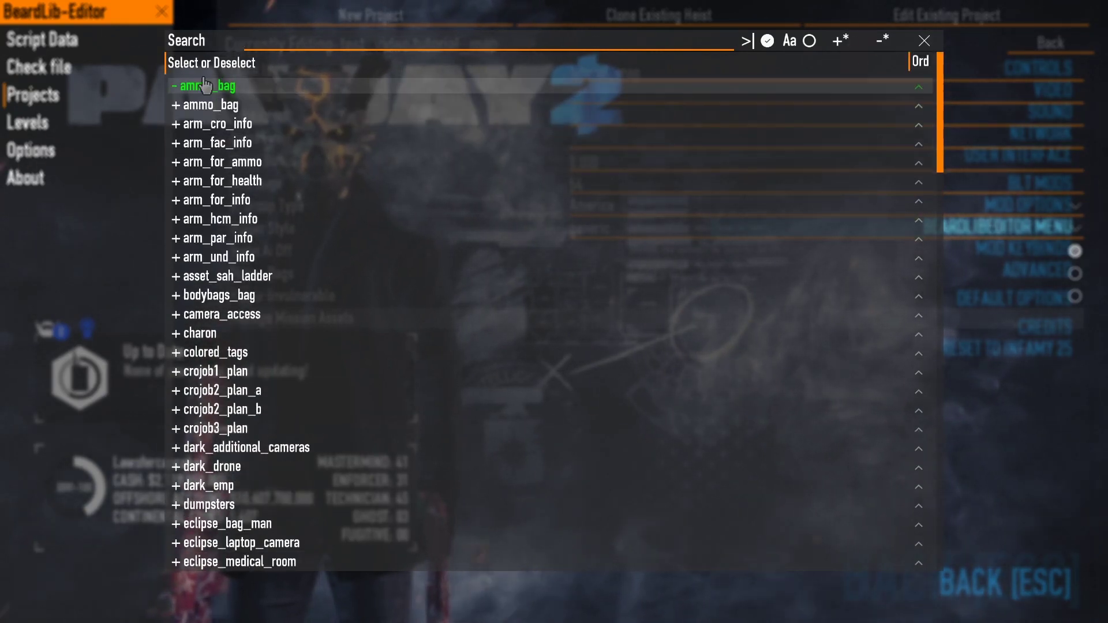
{"action": "left_click", "coordinate": [199, 86]}
{"action": "left_click", "coordinate": [924, 41]}
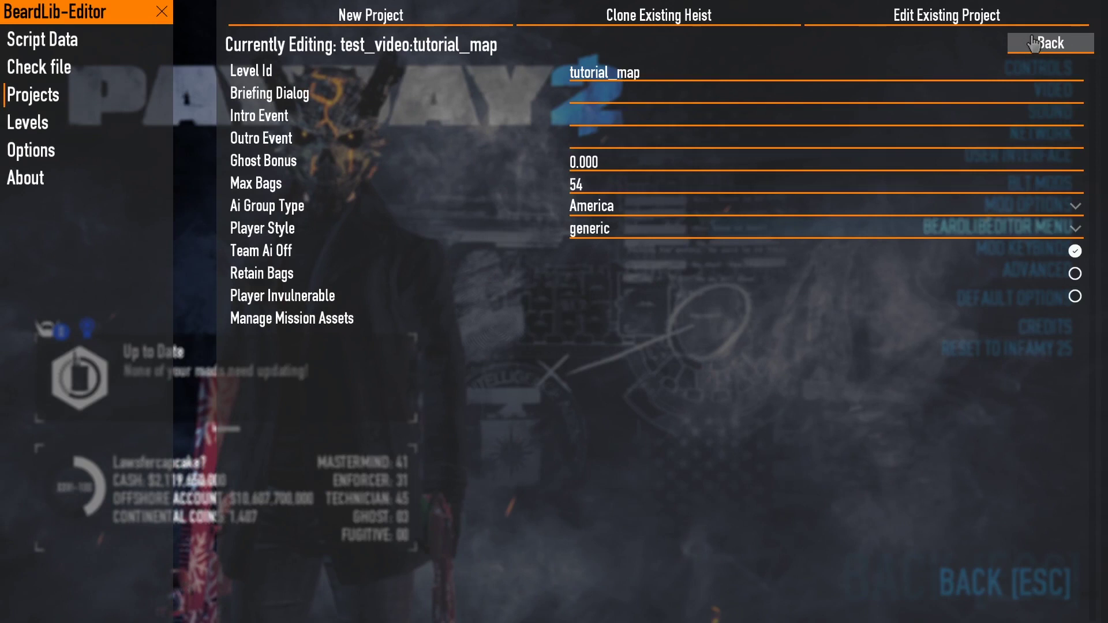
{"action": "left_click", "coordinate": [1036, 42]}
{"action": "left_click", "coordinate": [1051, 44]}
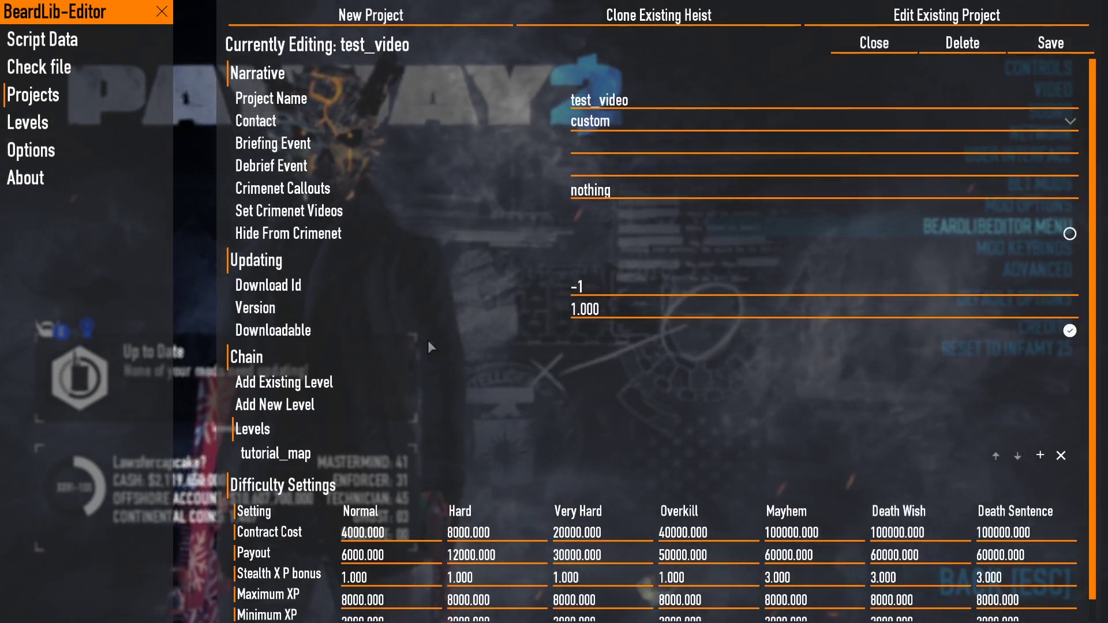
Step: Search the Levels list for 'tuto' and pick the tutorial_map entry
{"action": "left_click", "coordinate": [68, 123]}
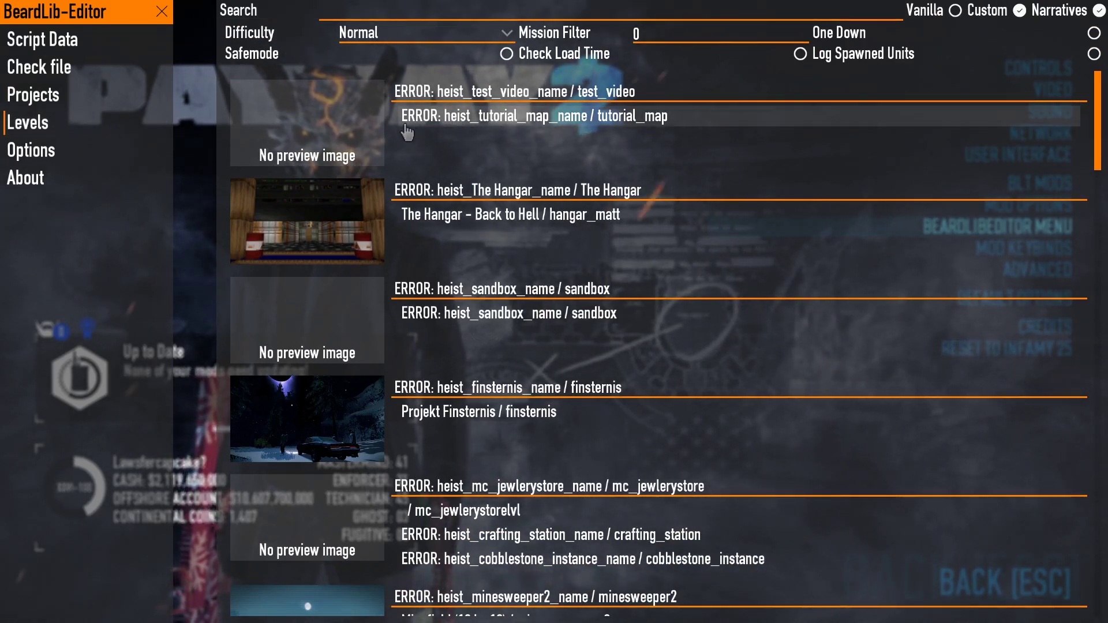
{"action": "left_click", "coordinate": [396, 24]}
{"action": "type", "text": "tur"}
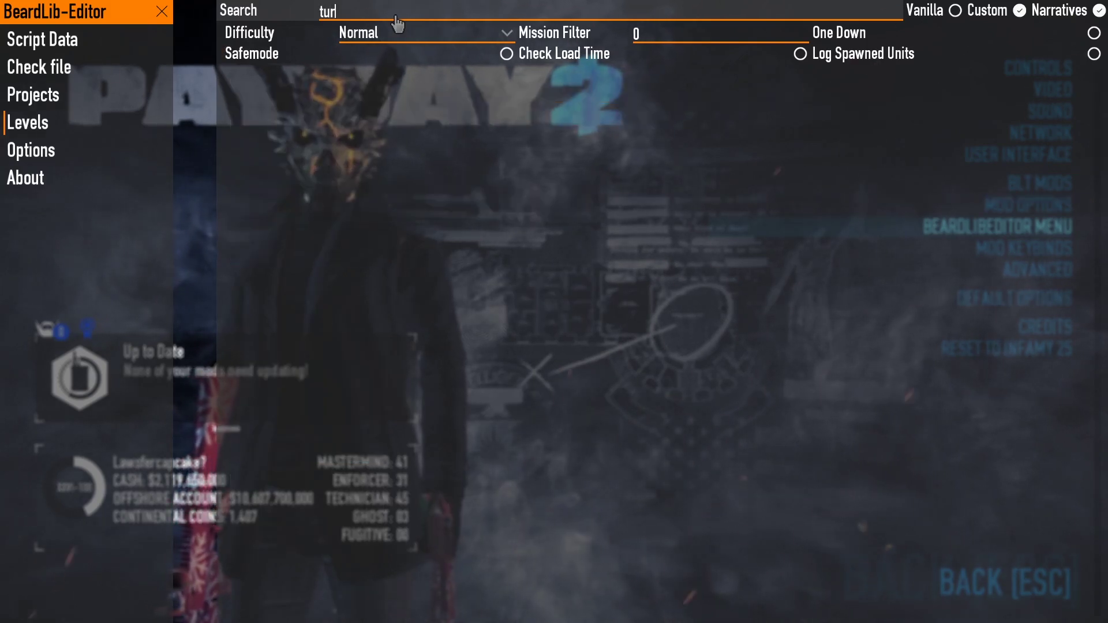
{"action": "key", "text": "BackSpace"}
{"action": "type", "text": "to"}
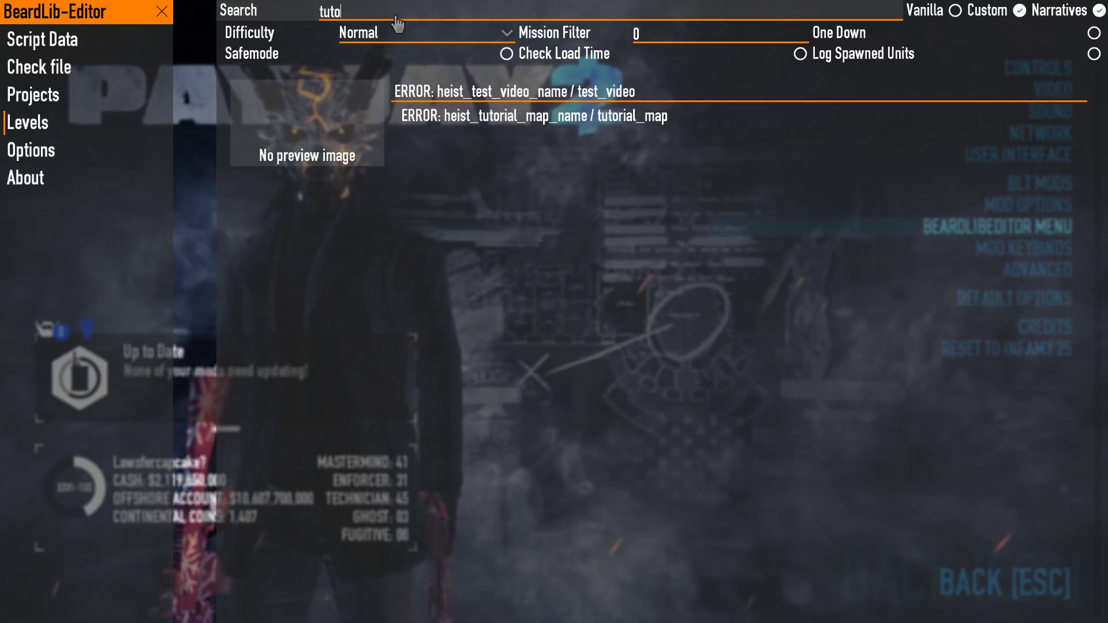
{"action": "left_click", "coordinate": [498, 128]}
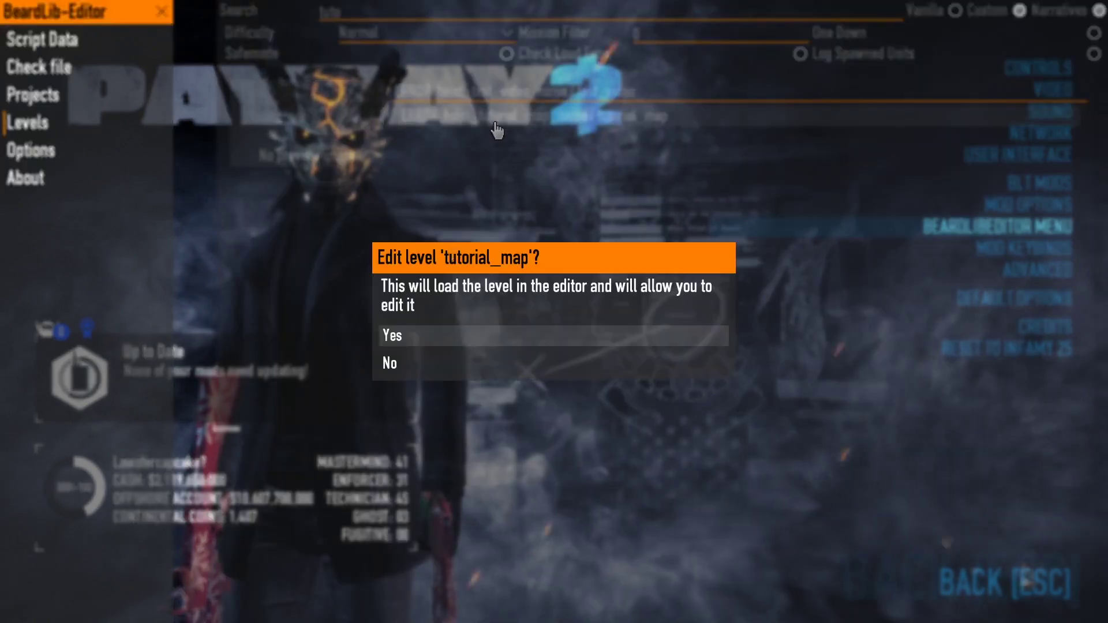
Step: Confirm loading tutorial_map into the 3D level editor
{"action": "left_click", "coordinate": [433, 337]}
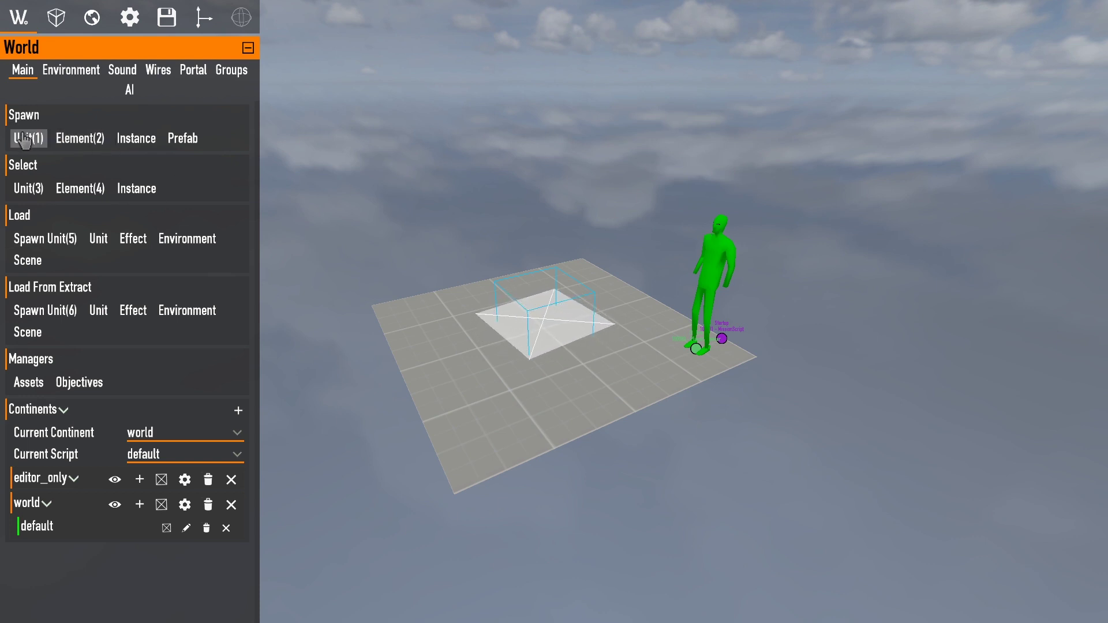
Step: Select the floor tile and nav surface, focusing the view on the nav surface
{"action": "left_click", "coordinate": [473, 334]}
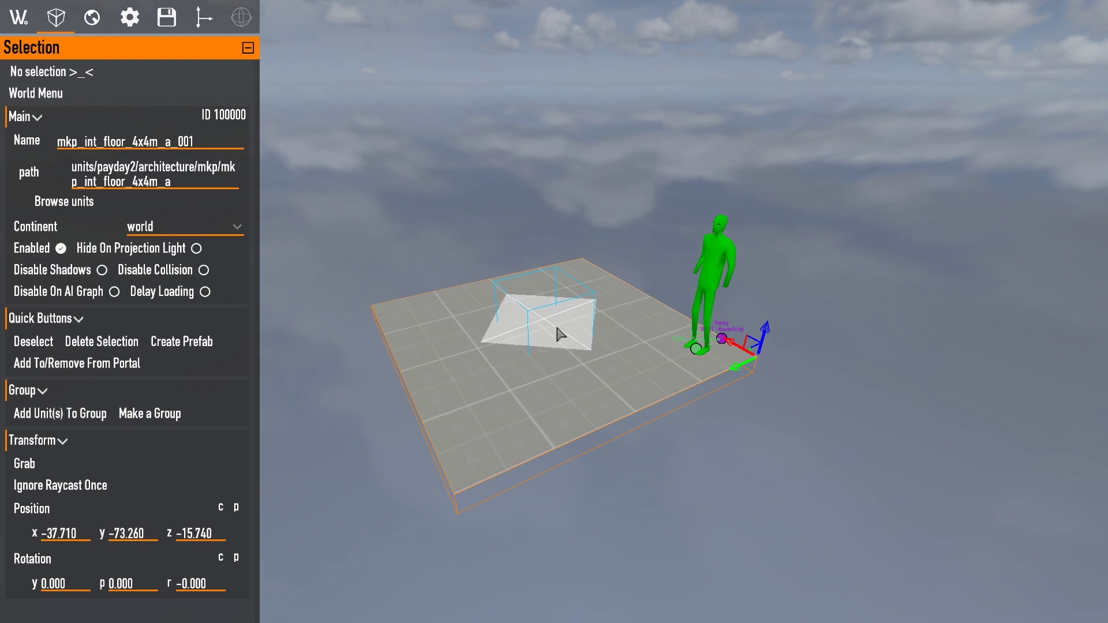
{"action": "left_click", "coordinate": [528, 310]}
{"action": "key", "text": "f"}
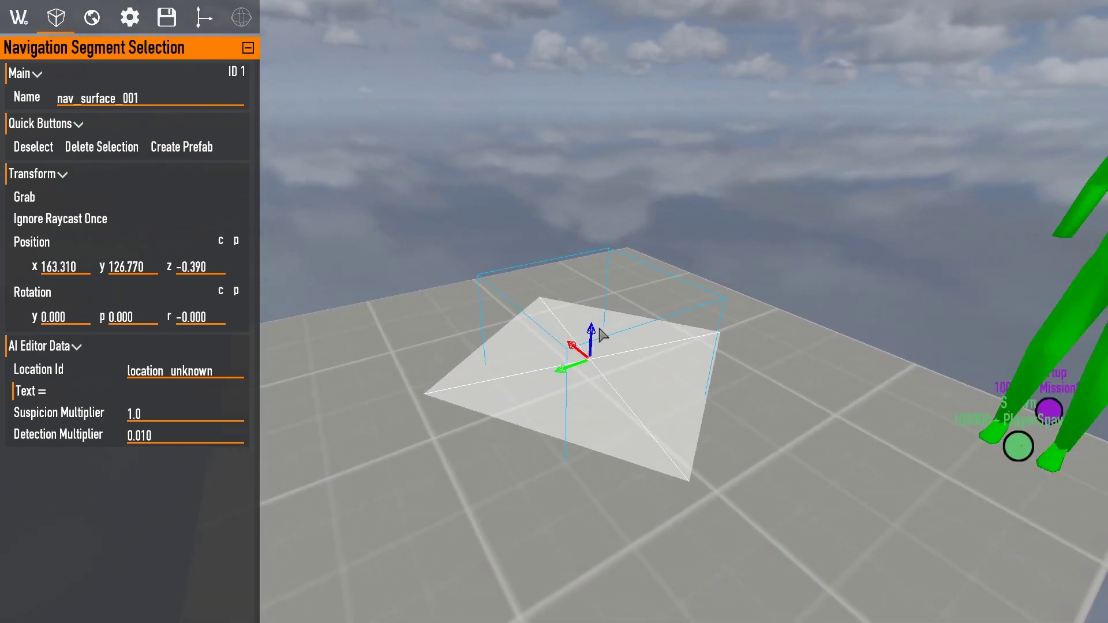
{"action": "scroll", "coordinate": [600, 334], "scroll_direction": "down", "scroll_amount": 5}
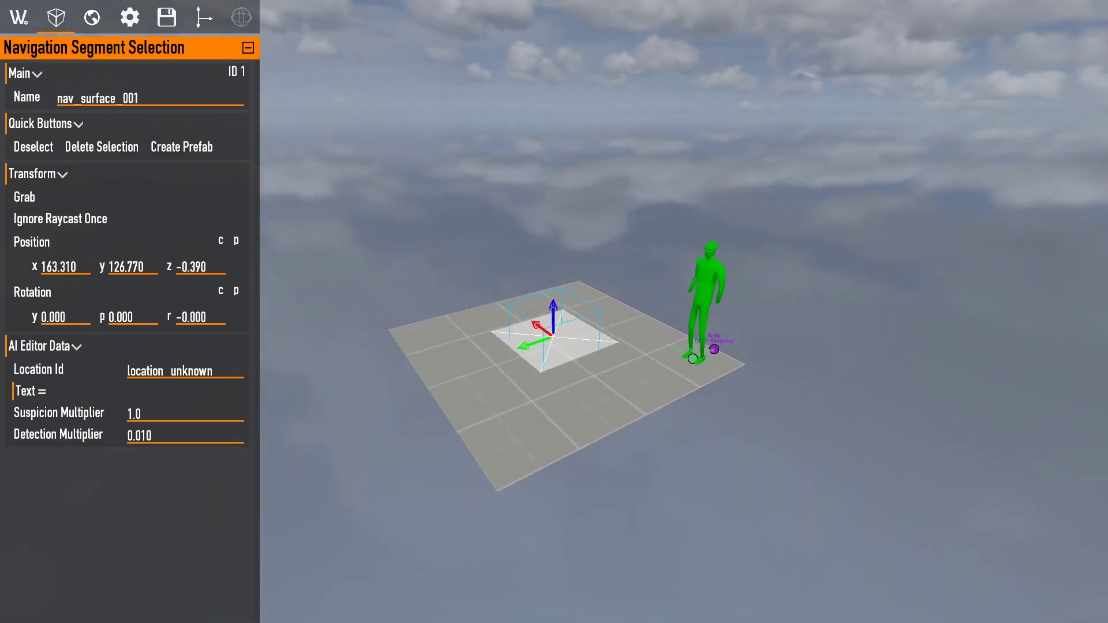
{"action": "left_click", "coordinate": [19, 17]}
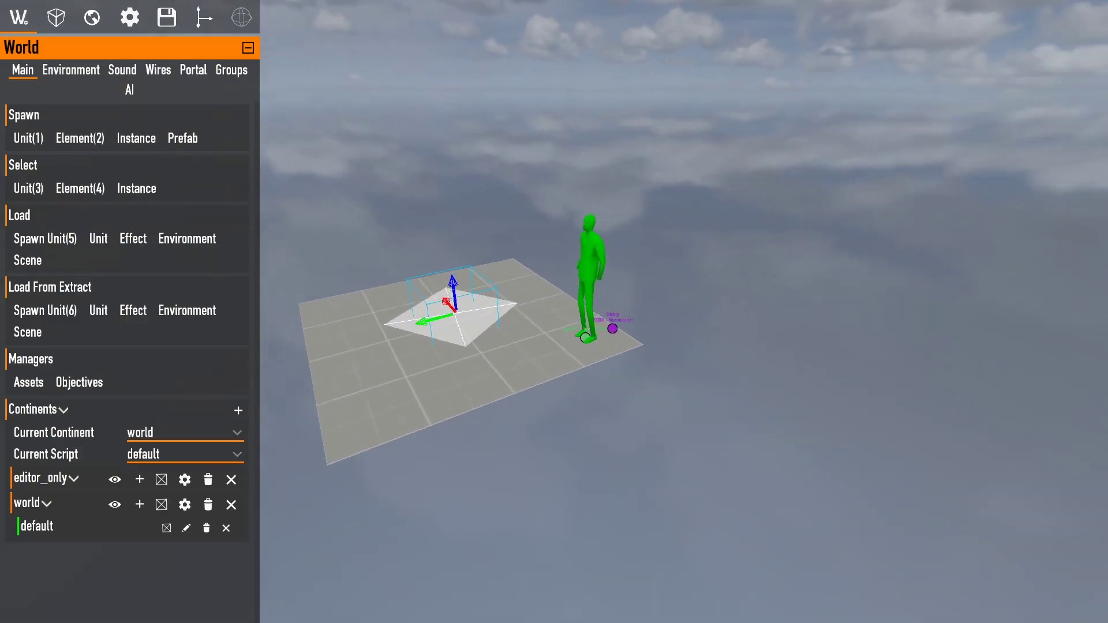
{"action": "scroll", "coordinate": [654, 221], "scroll_direction": "up", "scroll_amount": 5}
Step: Select the Startup mission script and its linked Spawn player spawner at the player's feet
{"action": "left_click", "coordinate": [673, 287]}
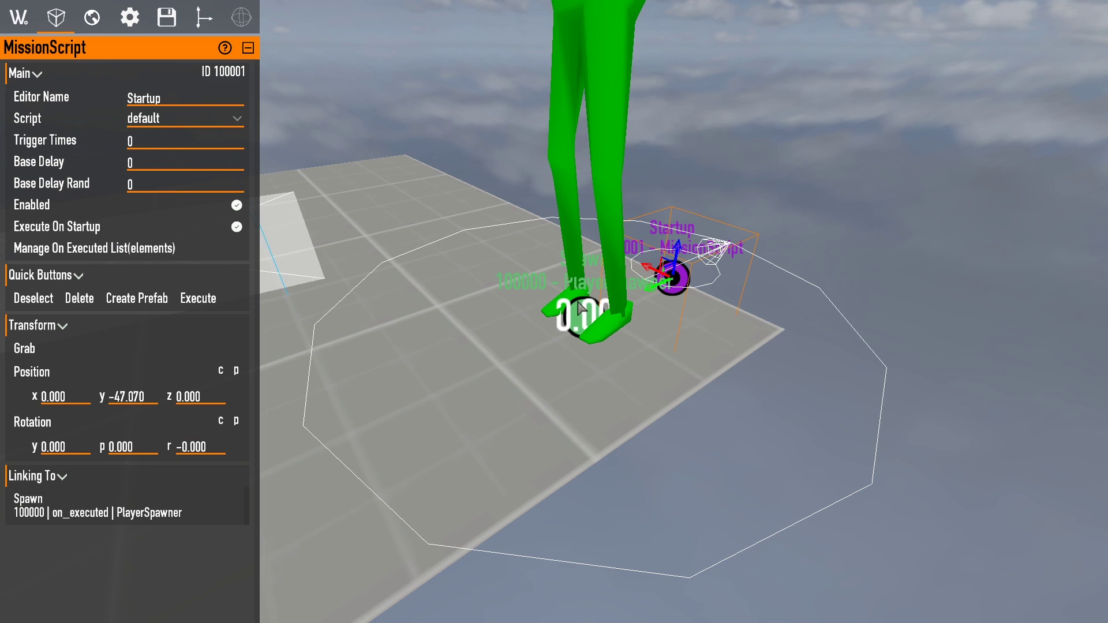
{"action": "left_click", "coordinate": [583, 316]}
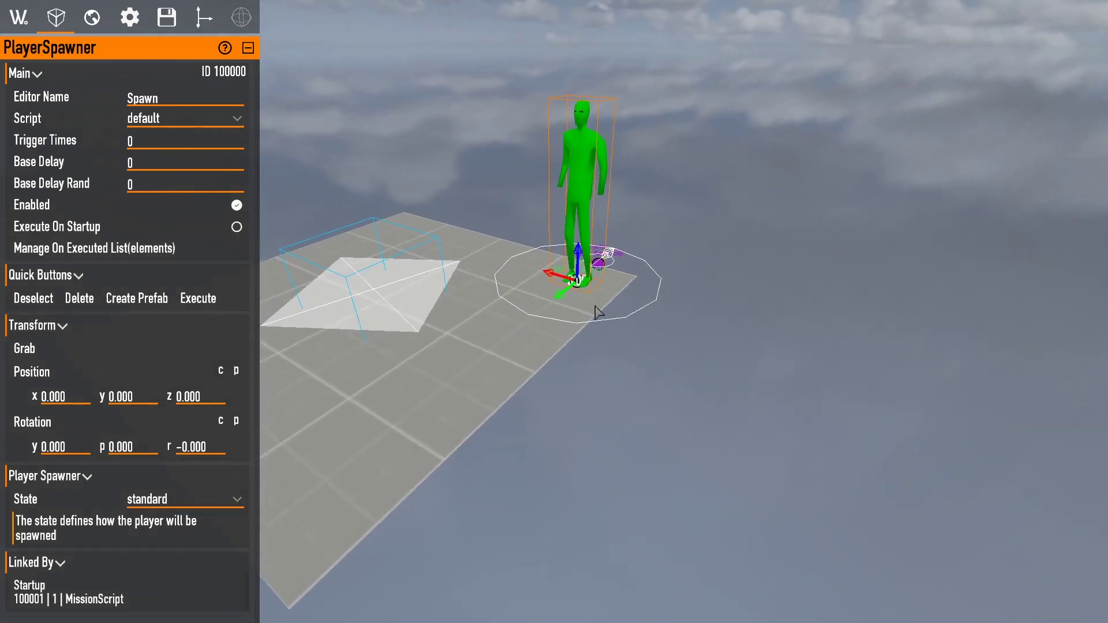
{"action": "left_click", "coordinate": [603, 264]}
{"action": "left_click", "coordinate": [580, 271]}
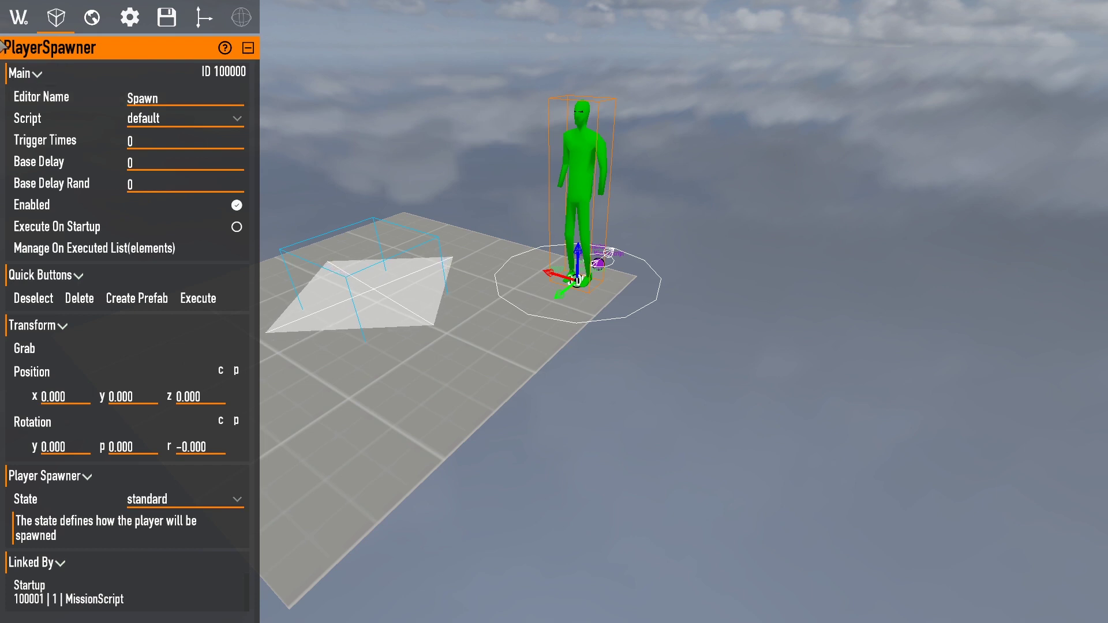